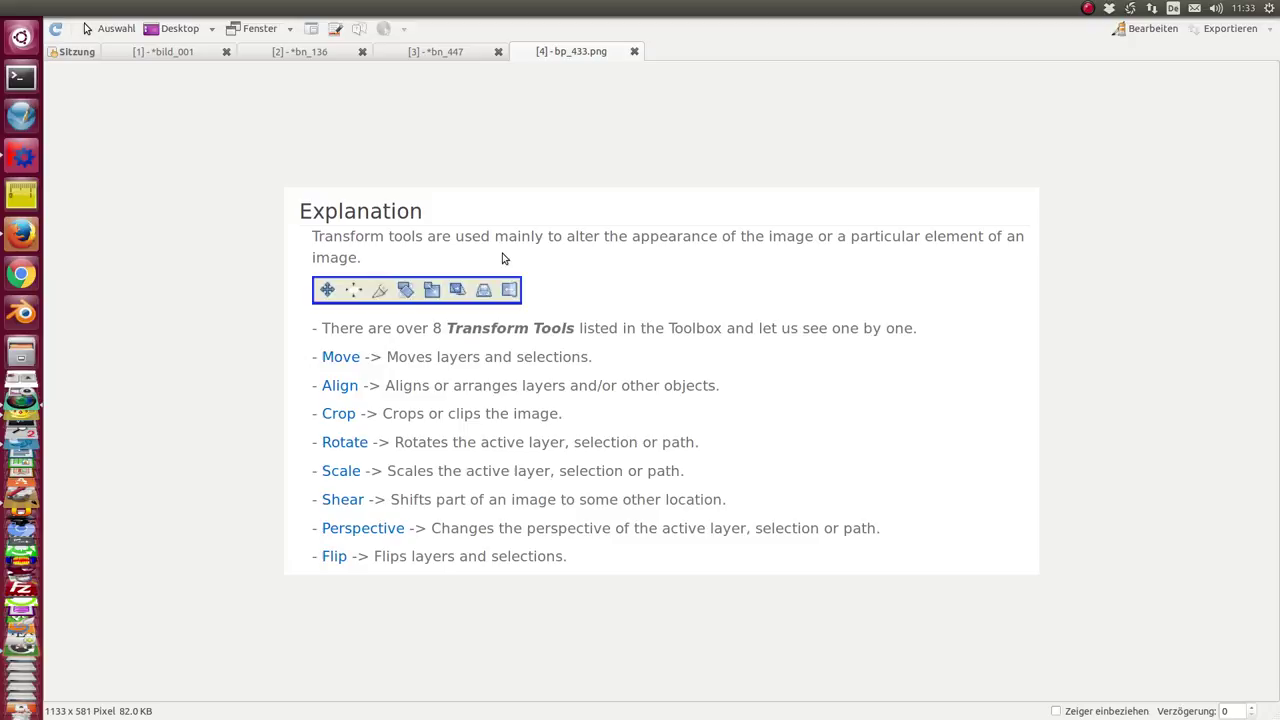
Step: Bring up the application switcher from Shutter's GIMP transform-tools screenshot
key(alt+Tab)
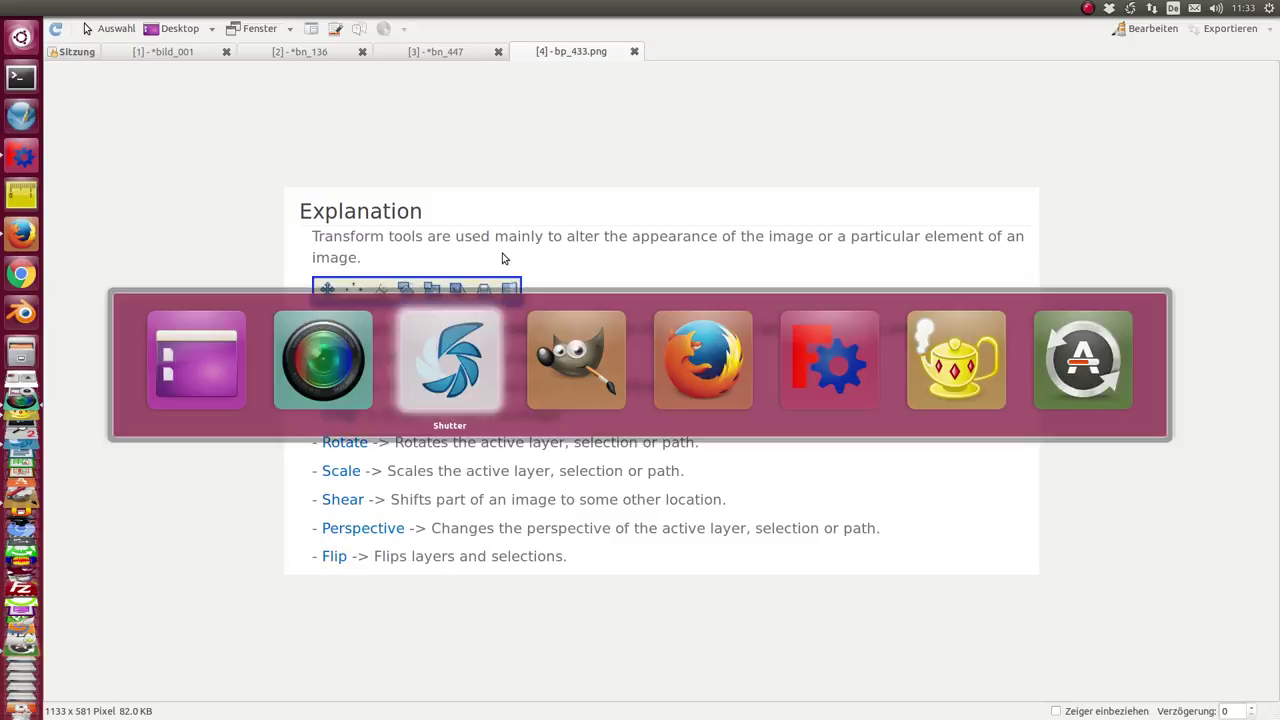
Step: Pull all four corners of the scribble outward with GIMP's Perspective tool and apply the transform
key(alt+Tab)
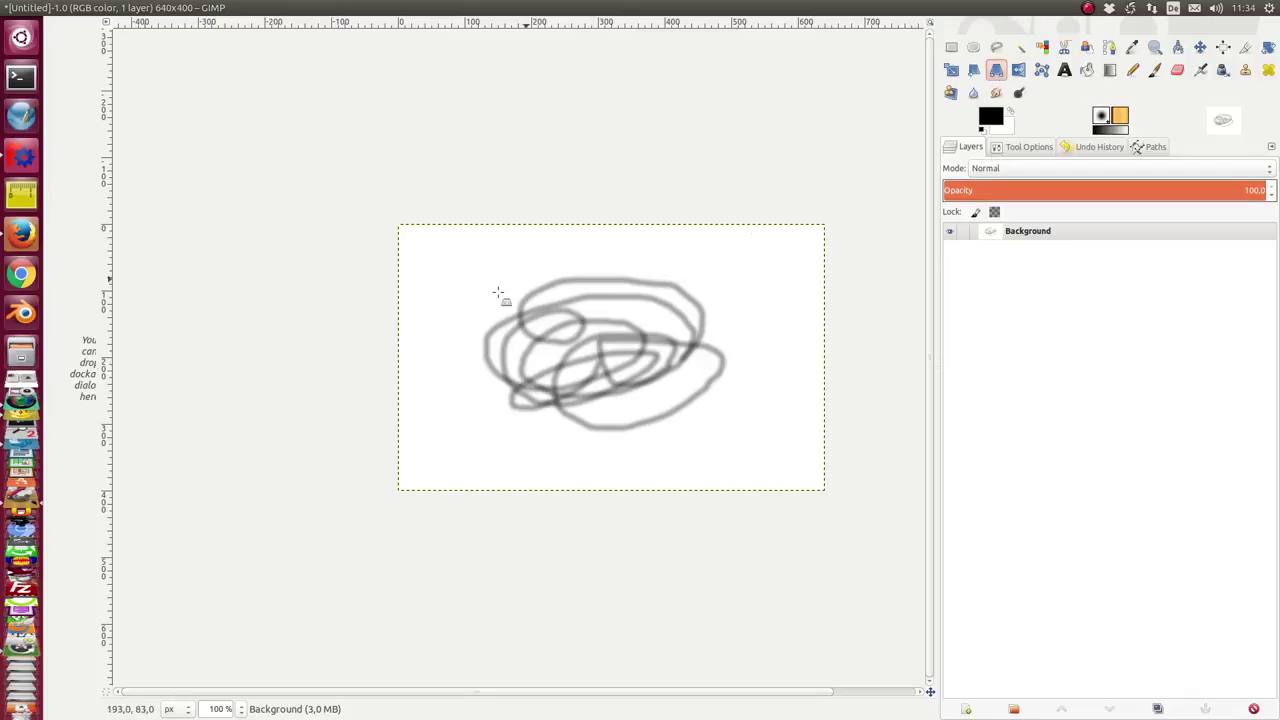
click(399, 490)
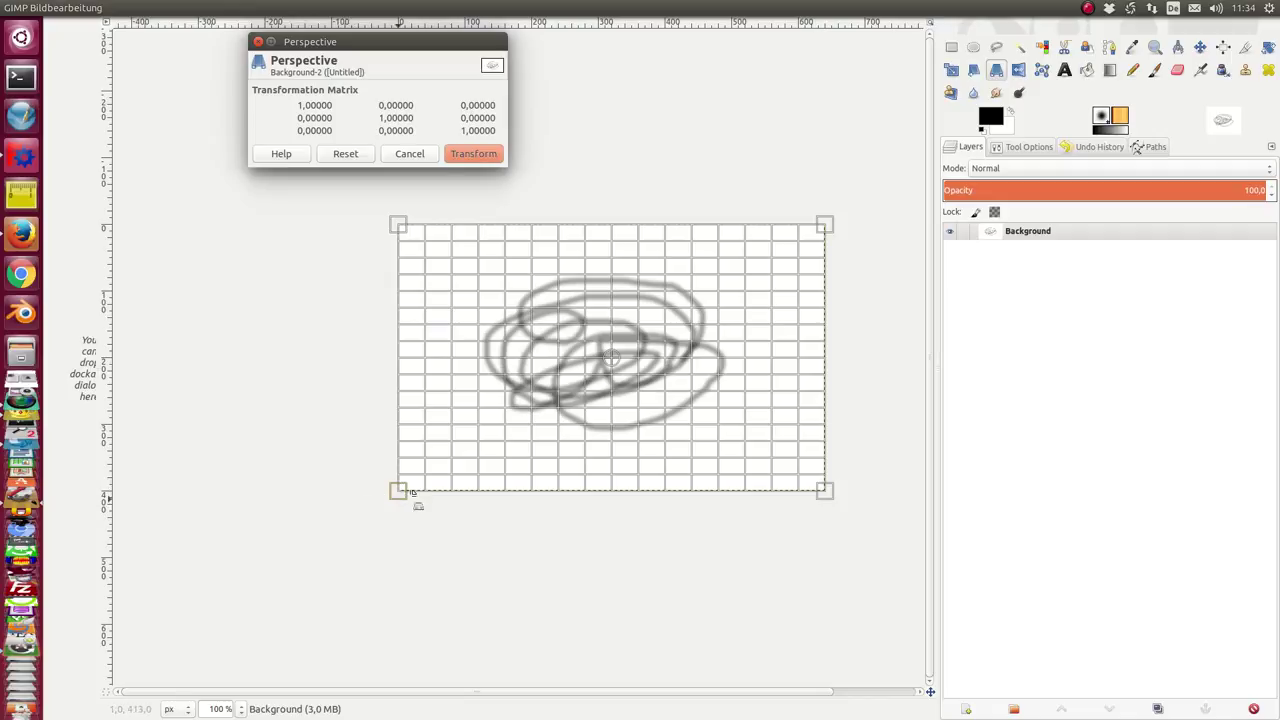
drag(405, 500, 233, 607)
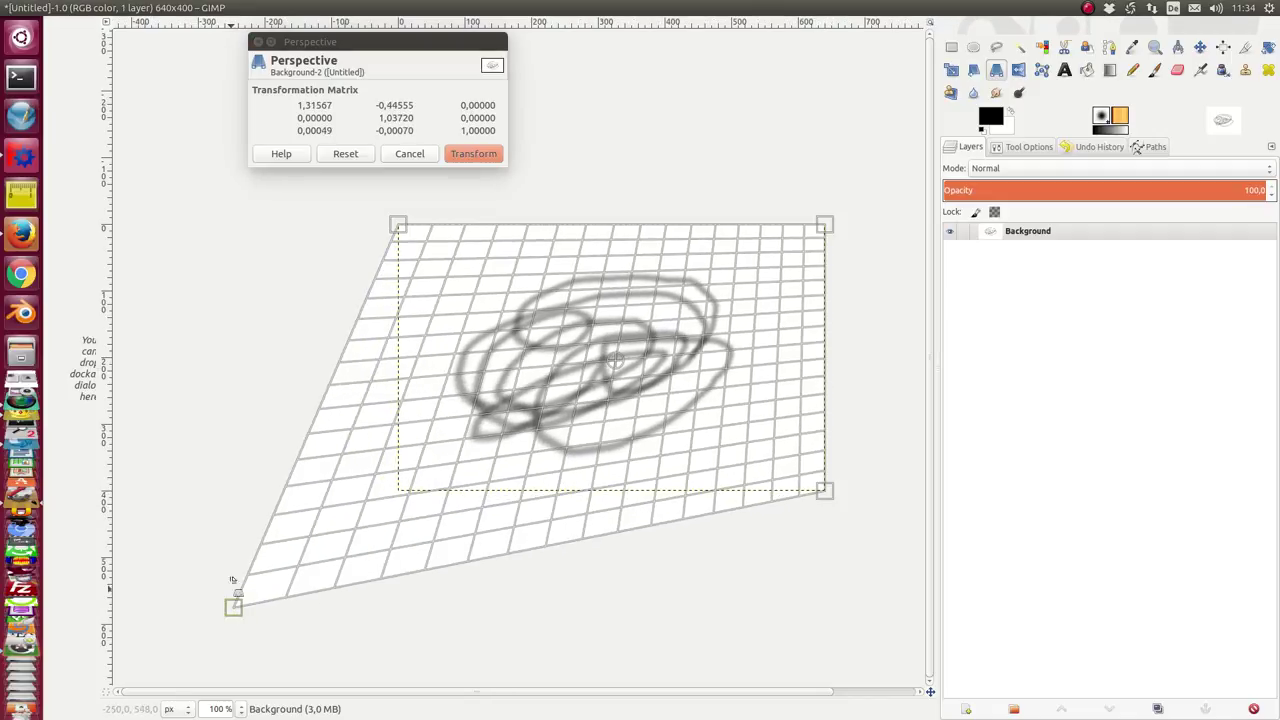
drag(398, 226, 260, 246)
drag(808, 225, 840, 108)
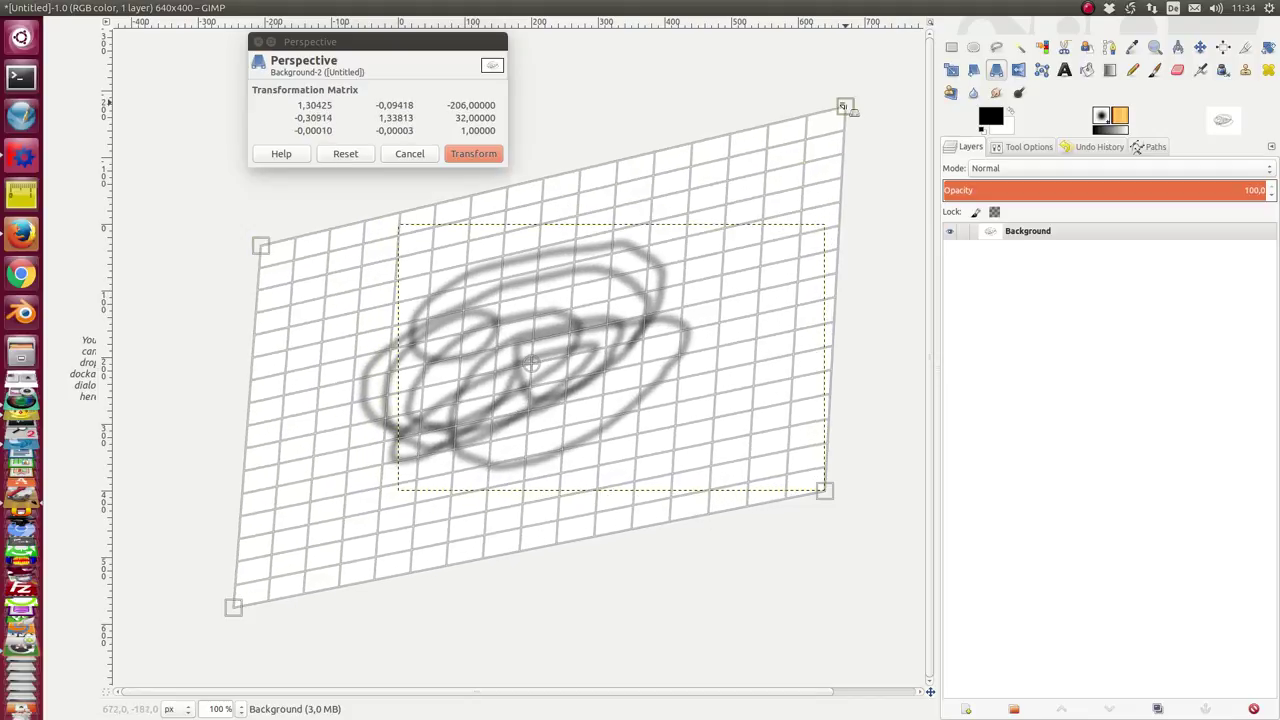
drag(825, 492, 915, 586)
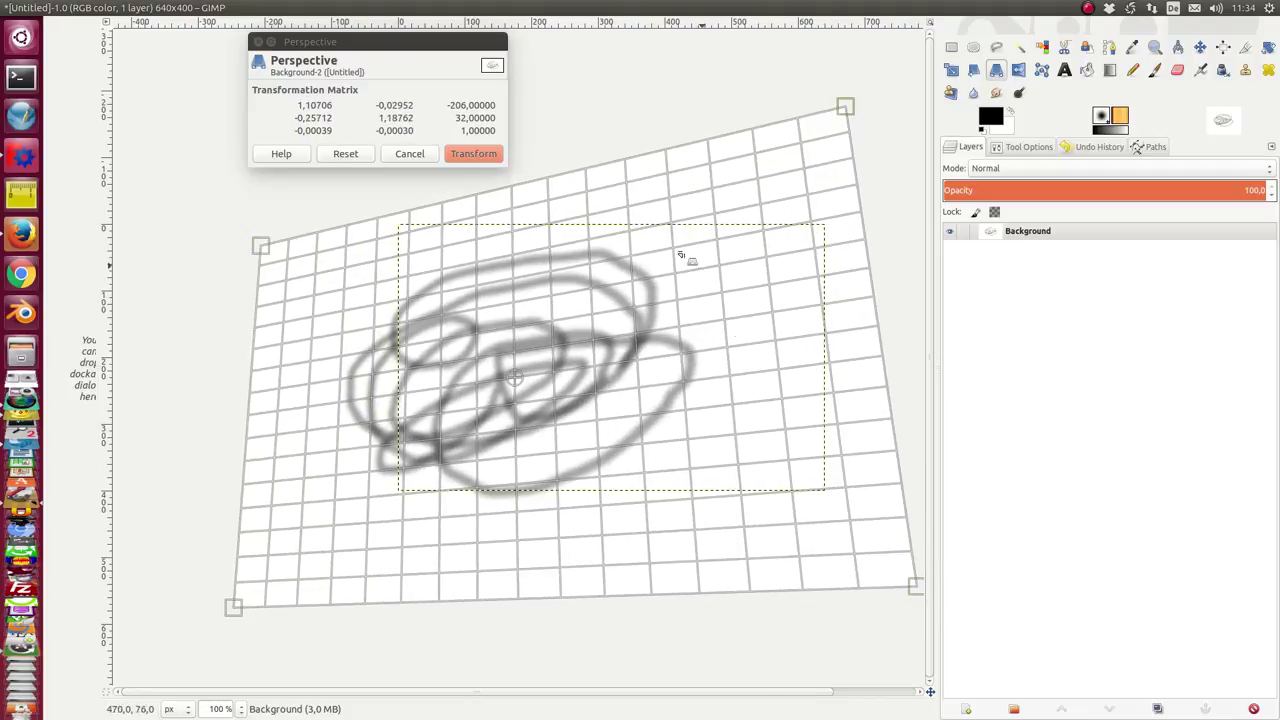
click(480, 156)
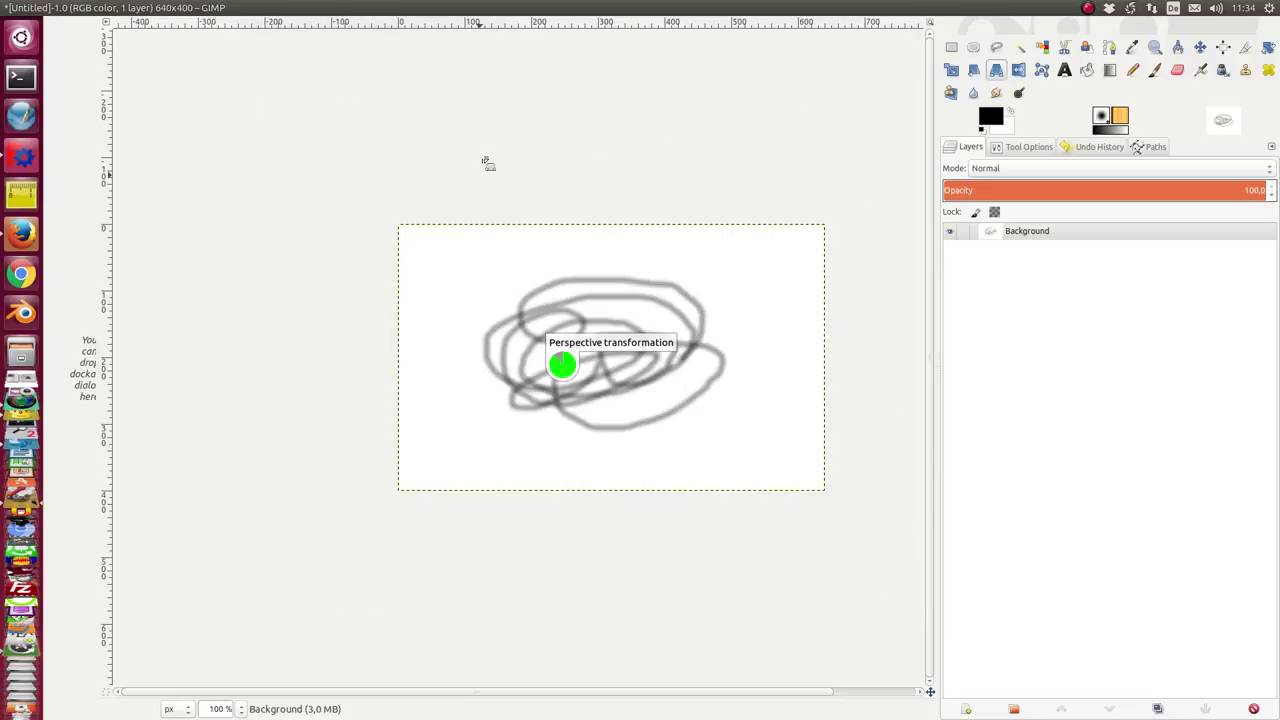
key(alt+Tab)
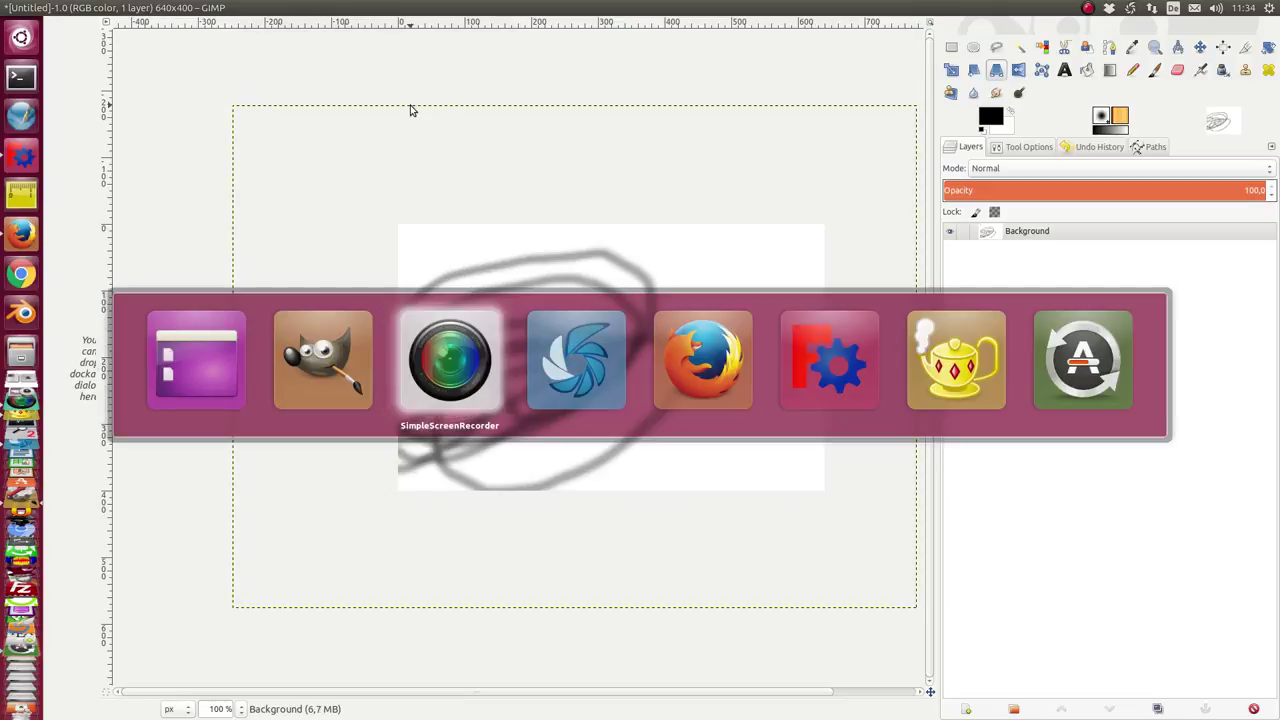
Step: Scroll the OpenCV tutorial to Perspective Transformation and highlight cv2.getPerspectiveTransform(pts1,pts2)
key(alt+Tab)
key(alt+Tab)
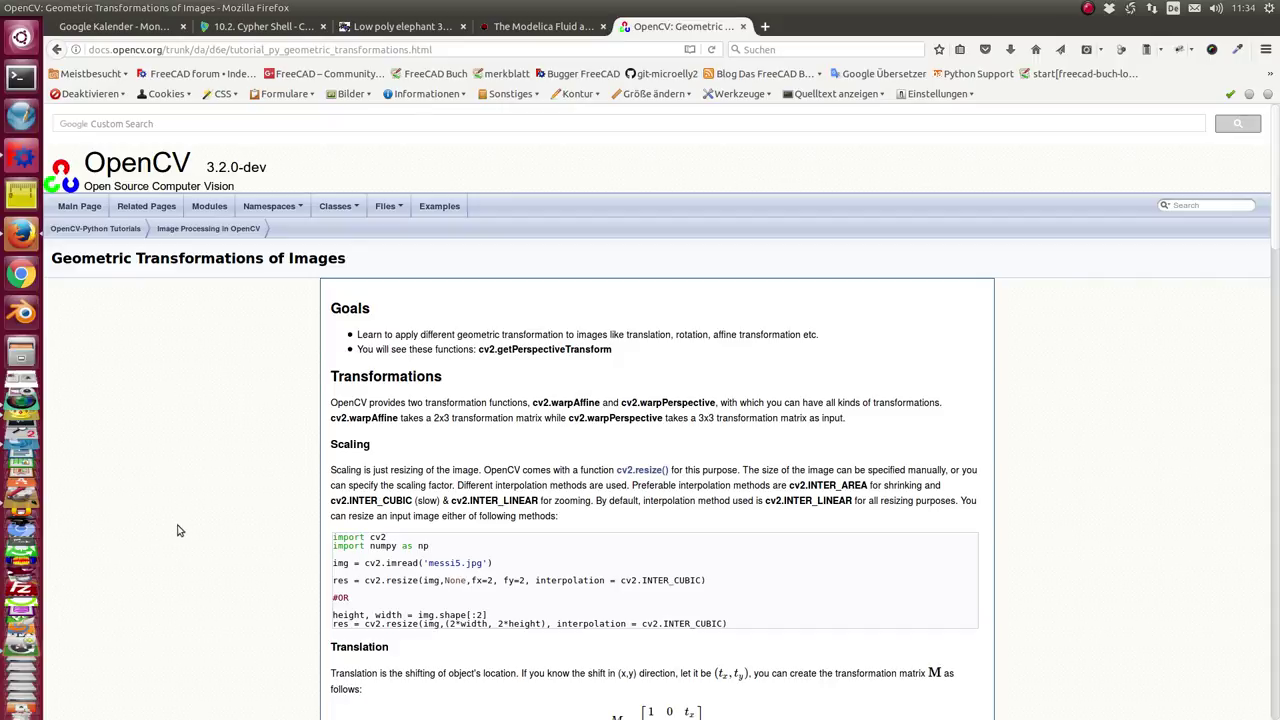
scroll(240, 395, down, 5)
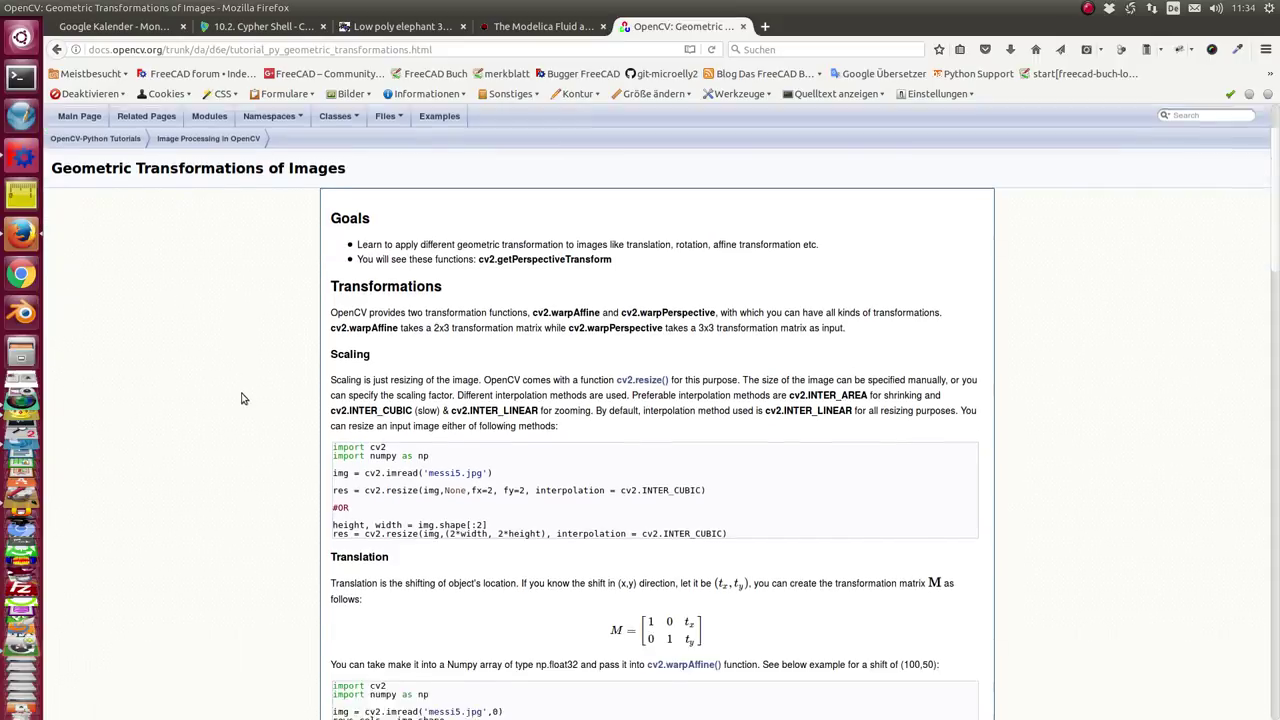
scroll(228, 365, down, 18)
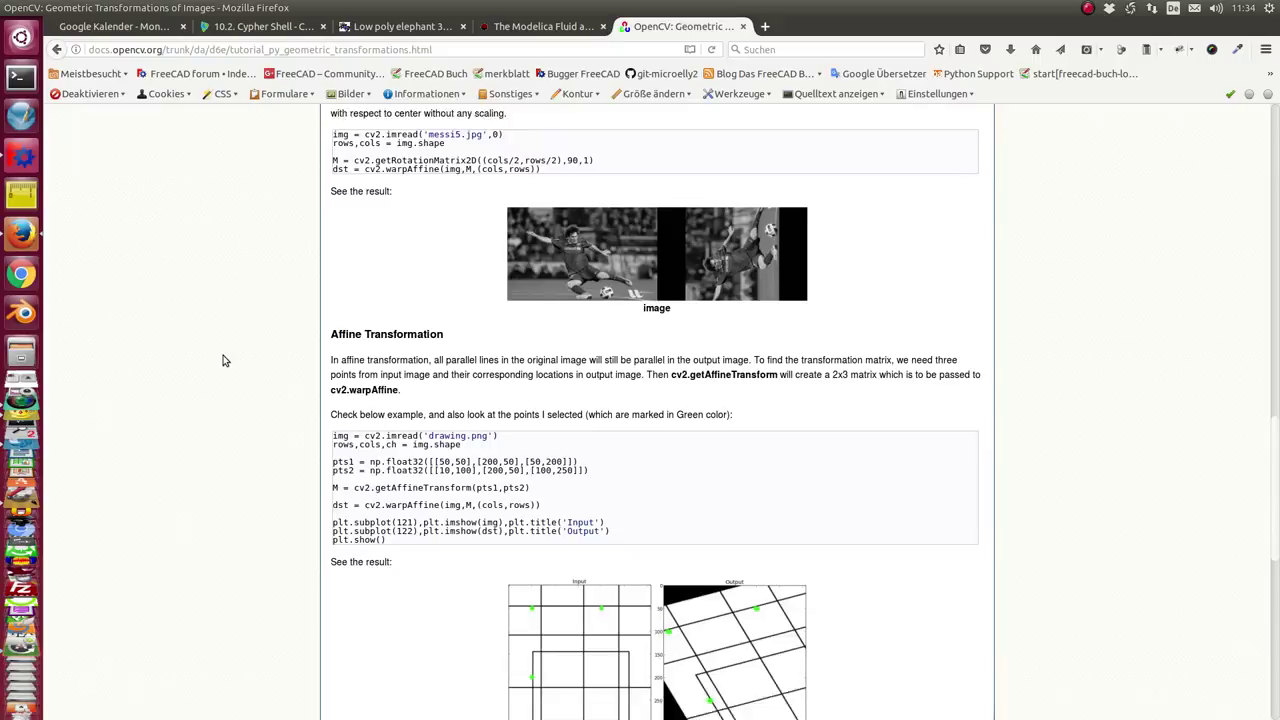
scroll(220, 358, down, 5)
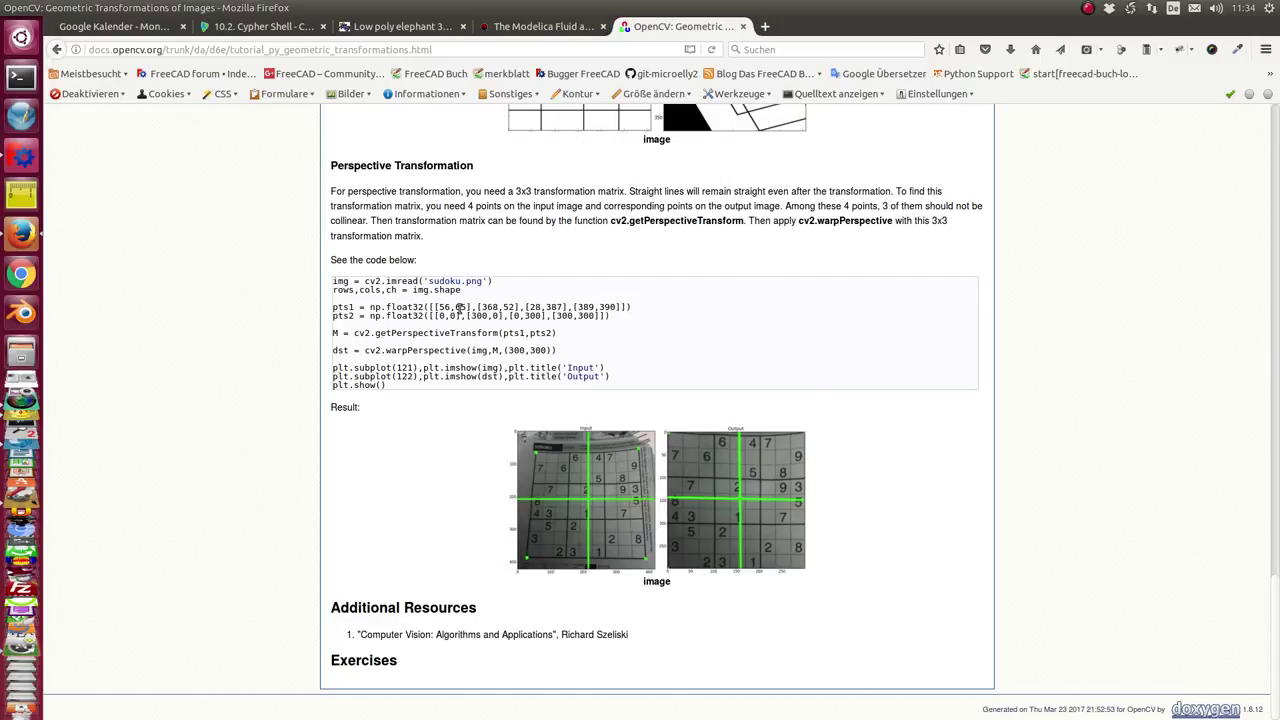
drag(357, 332, 603, 341)
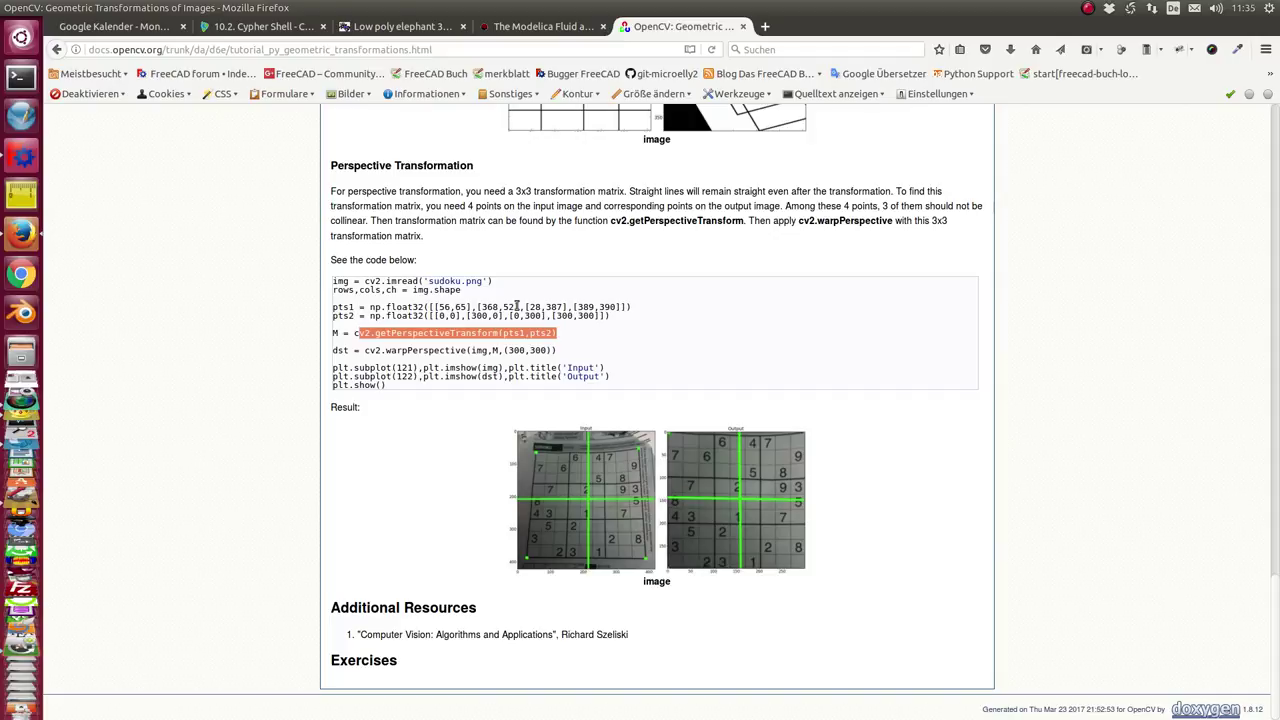
Step: Open m01_transform_herz.fcstd from FreeCAD's recent files
click(18, 160)
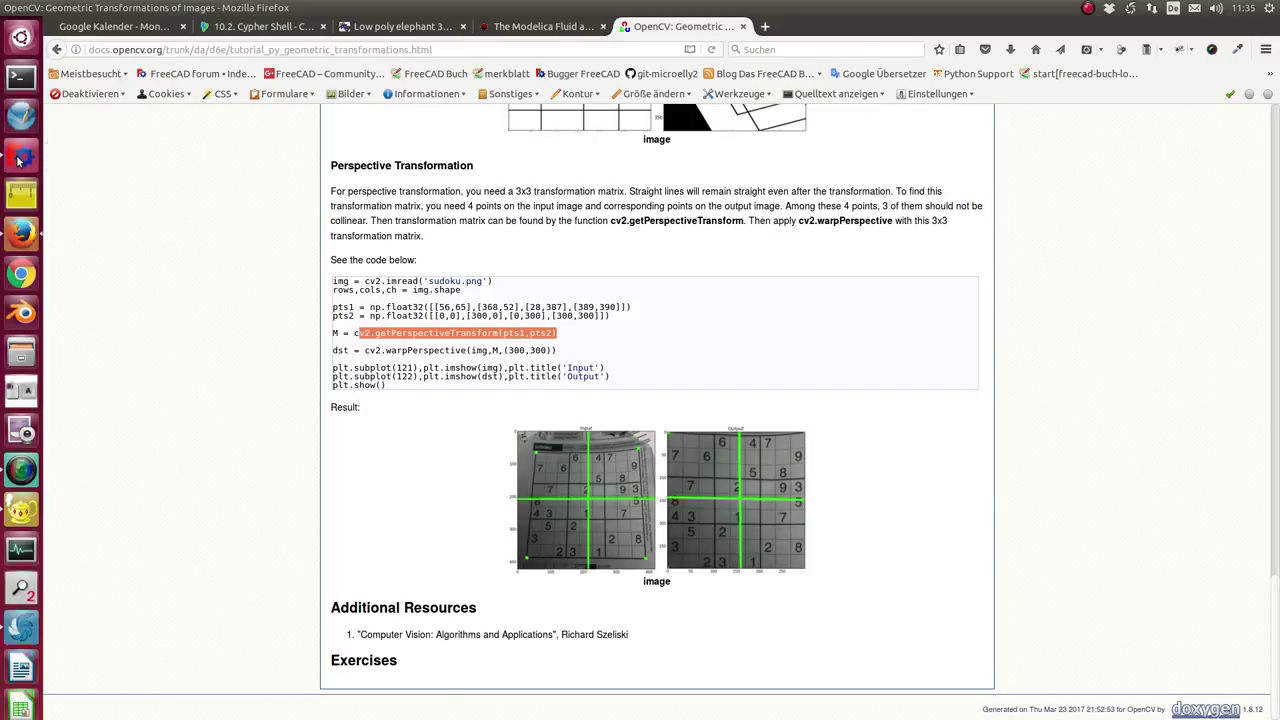
click(54, 8)
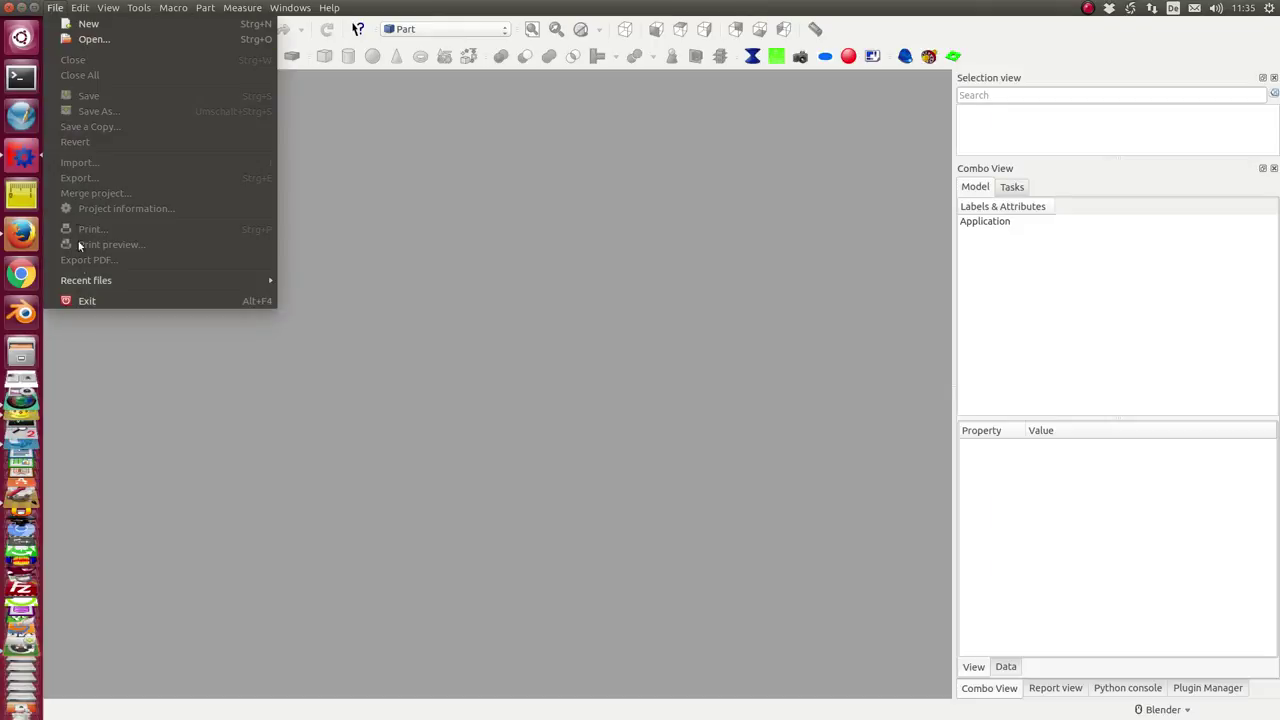
mouse_move(88, 281)
click(377, 281)
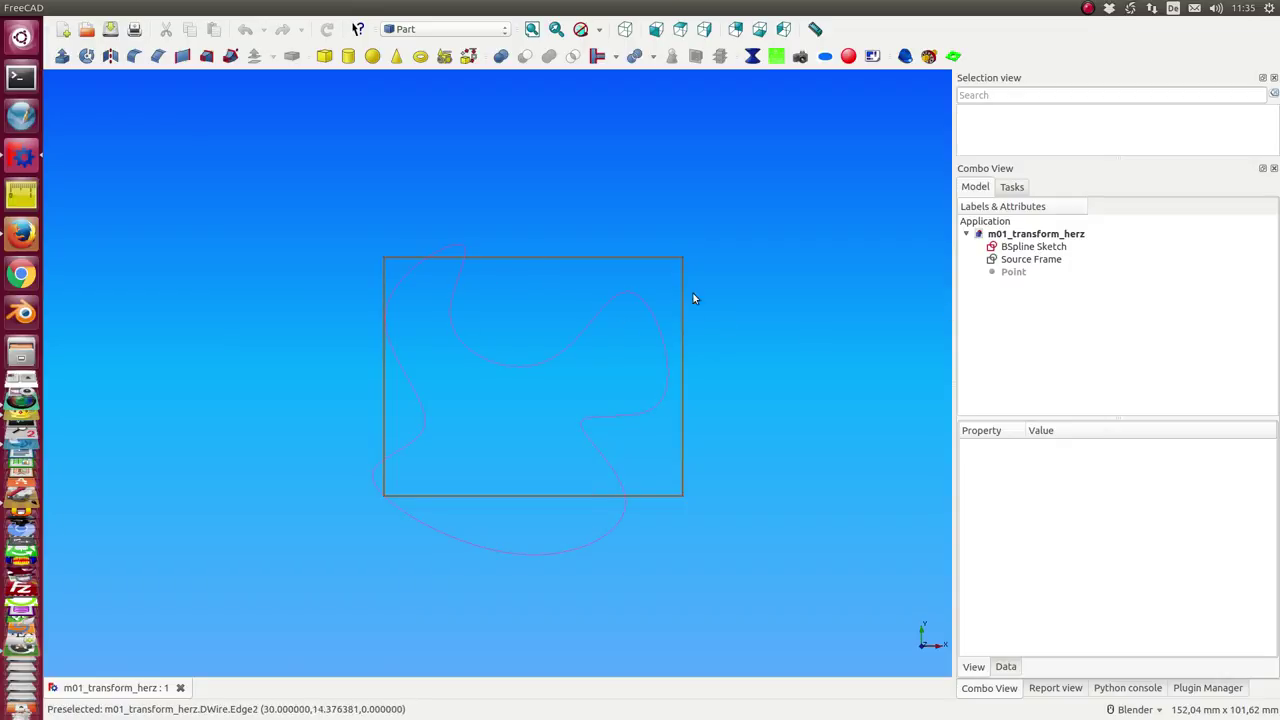
Step: Hide the Source Frame, view the BSpline Sketch's control points, then reselect the Source Frame
click(1010, 259)
key(space)
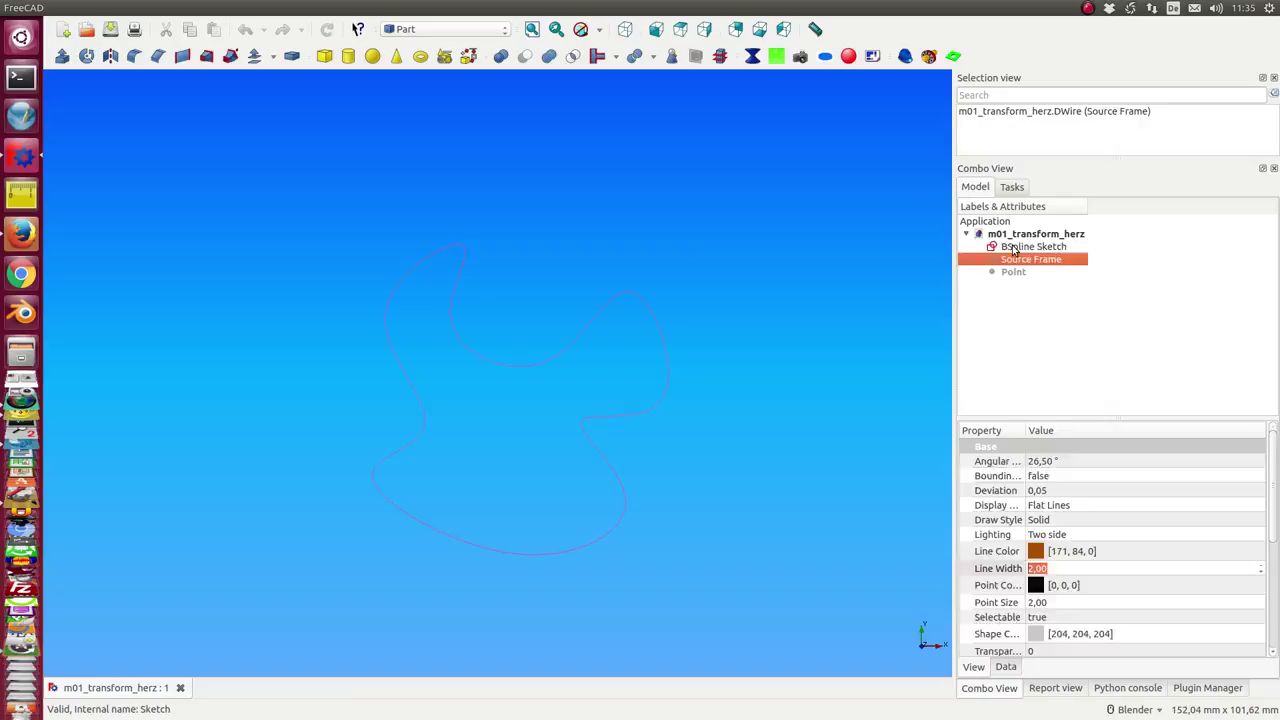
double_click(1012, 247)
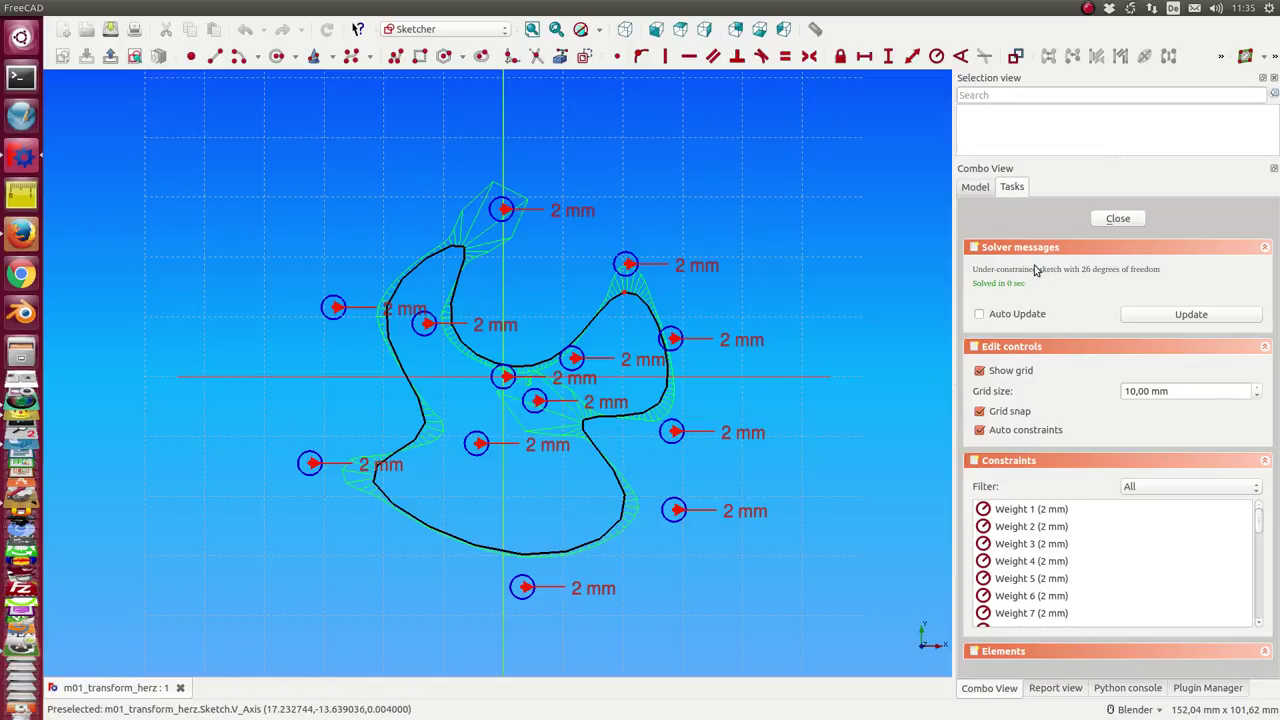
click(1118, 218)
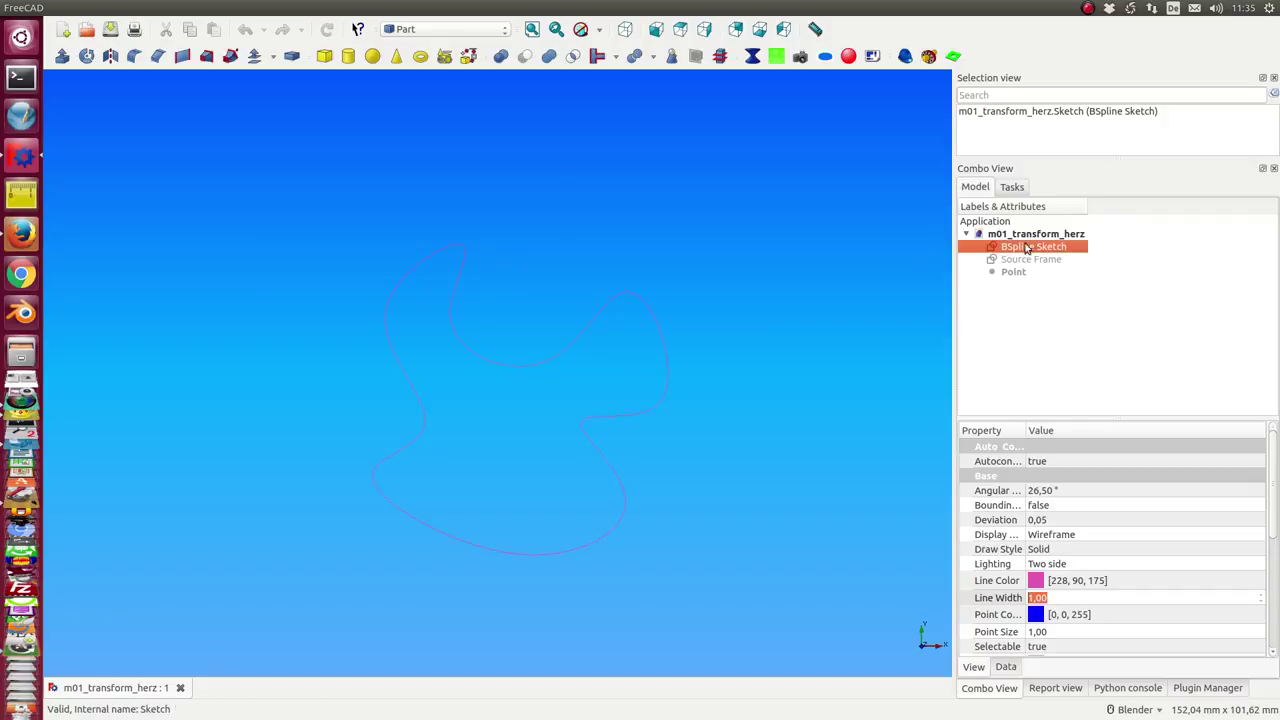
click(1030, 262)
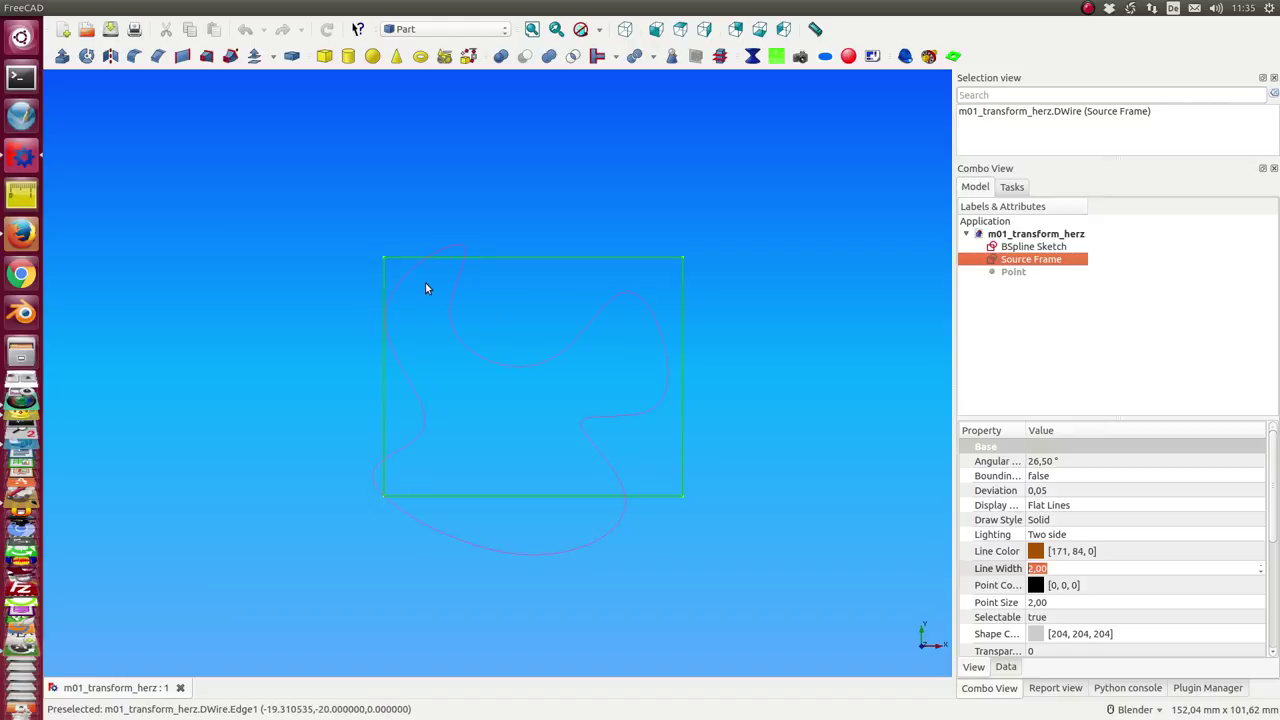
click(1030, 568)
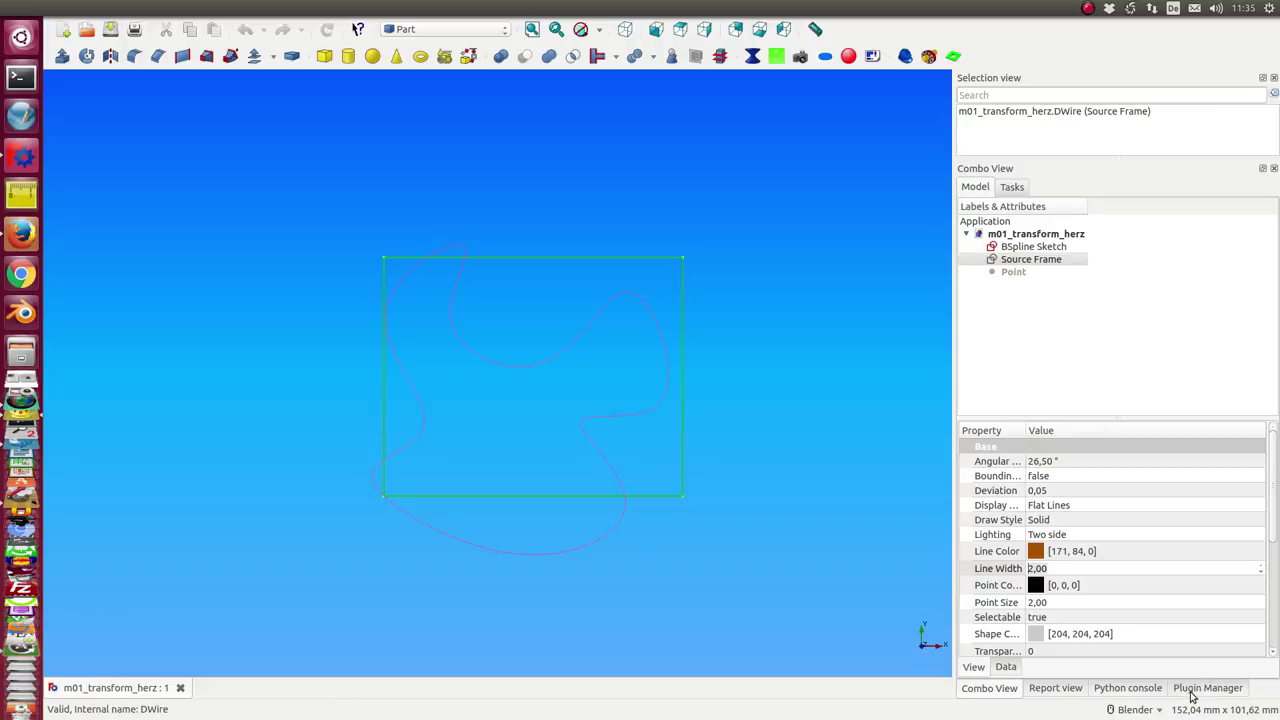
Step: Run the pasted transformation script in the Python console, creating MyTransform, Target Frame and pole sets
click(1110, 692)
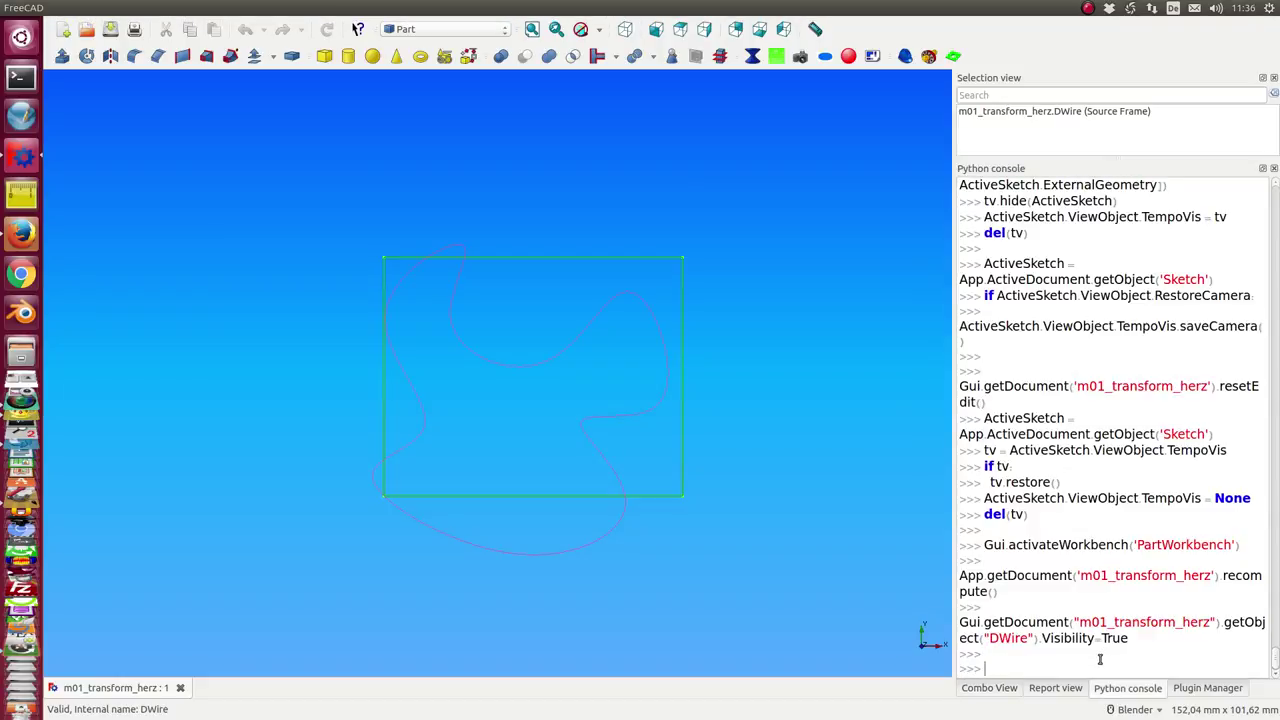
key(ctrl+v)
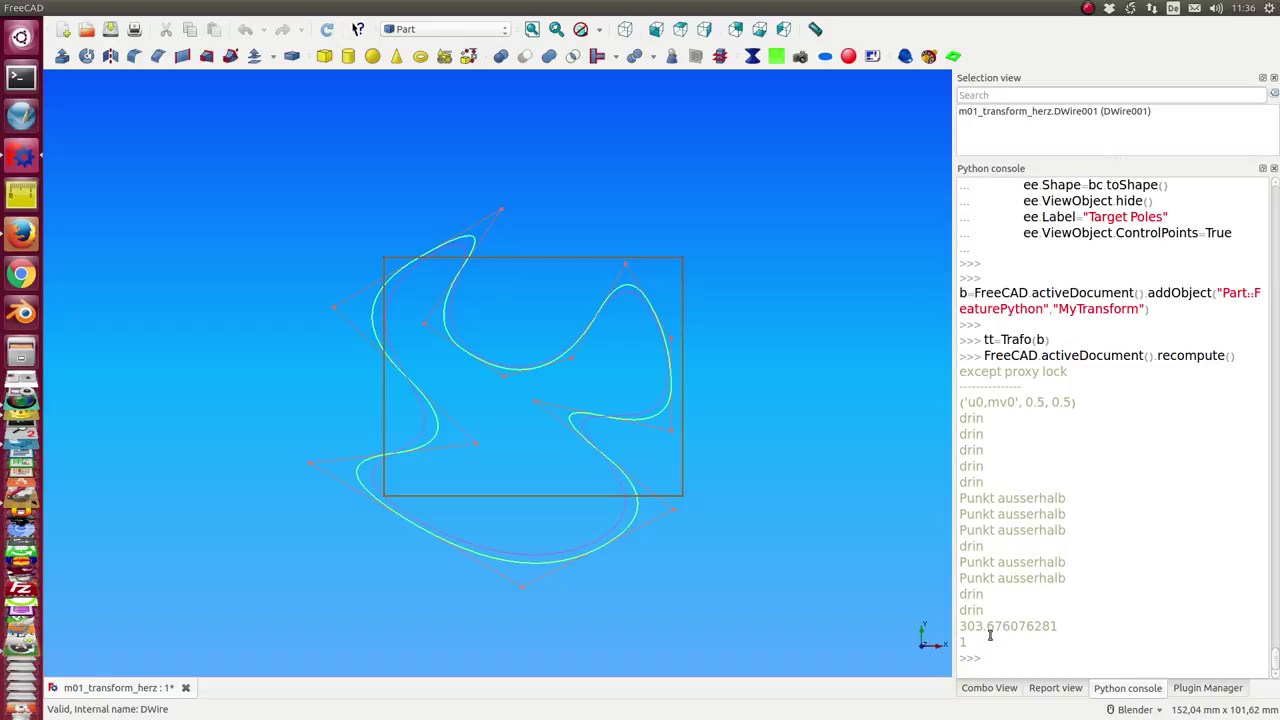
click(992, 692)
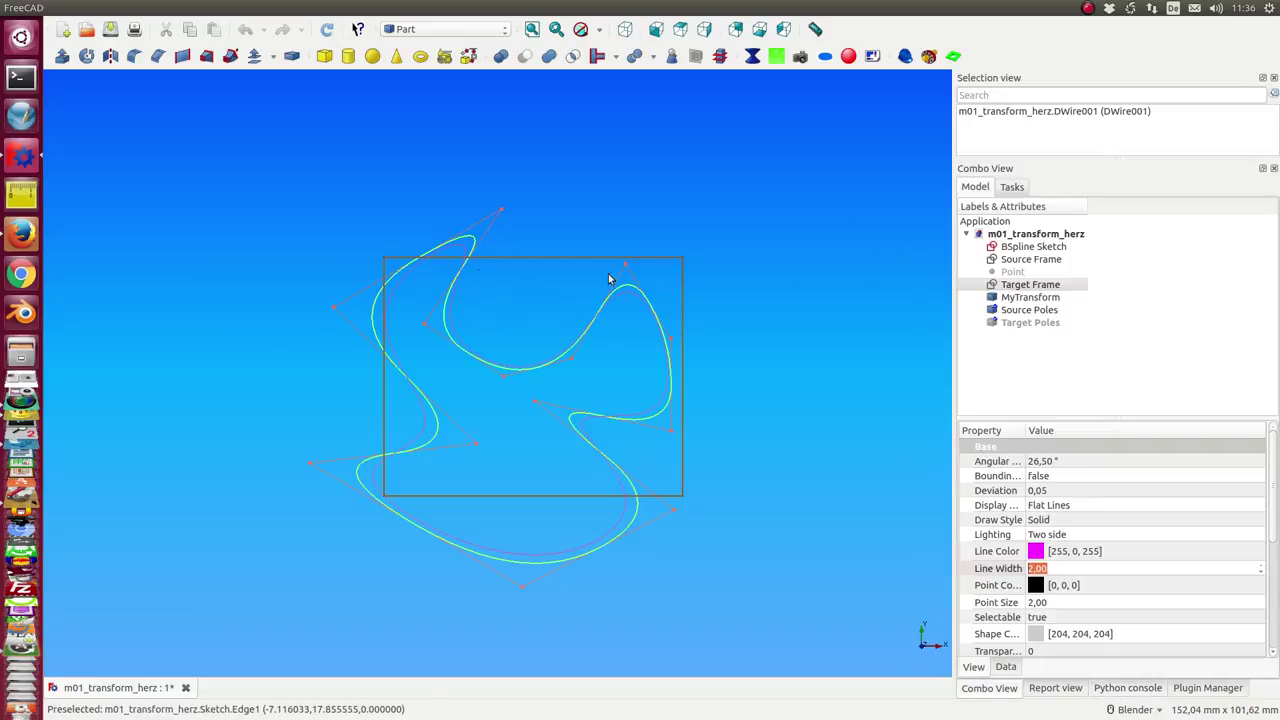
Step: Select MyTransform, Source Frame, Target Frame and BSpline Sketch in turn to compare them
click(1013, 300)
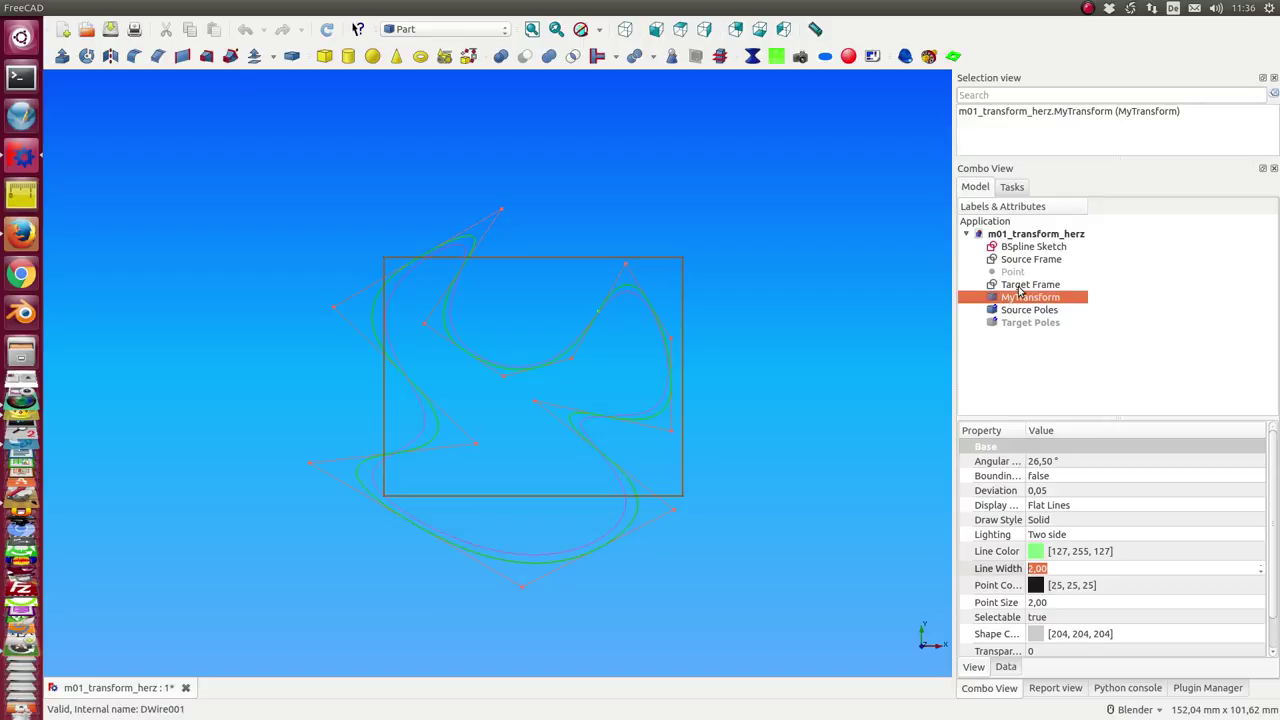
click(1016, 266)
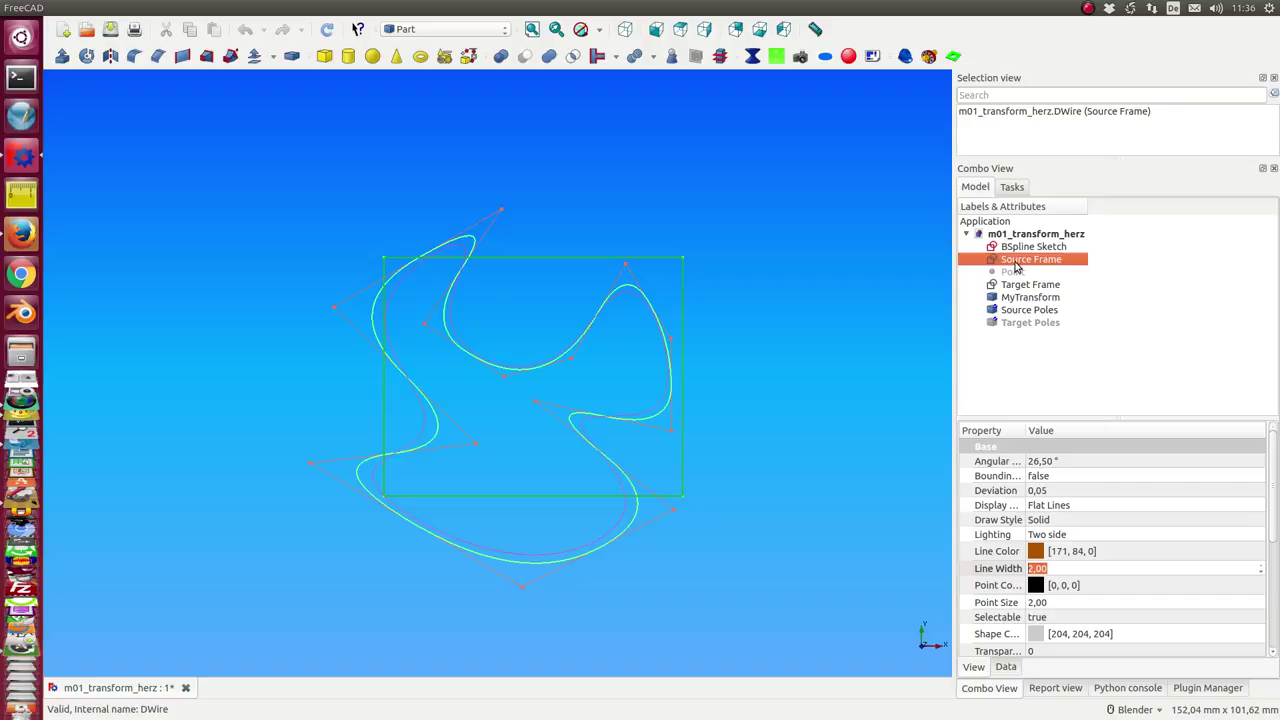
click(1020, 286)
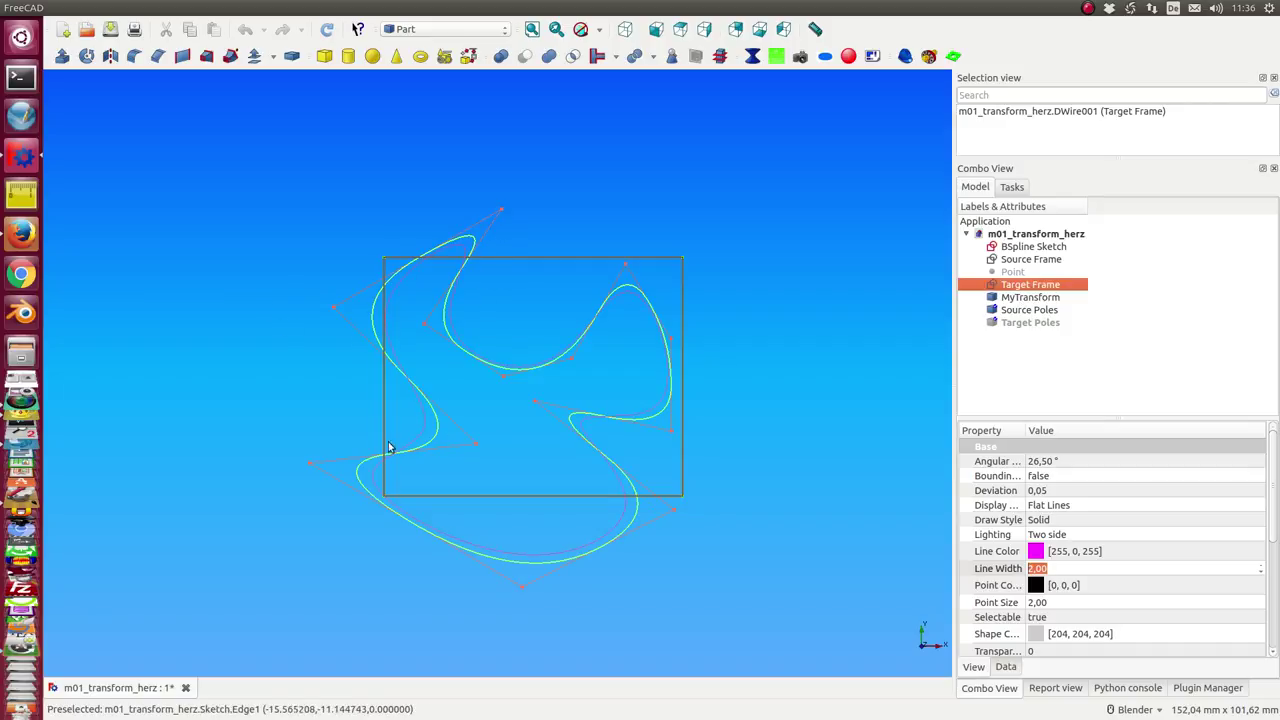
click(1022, 248)
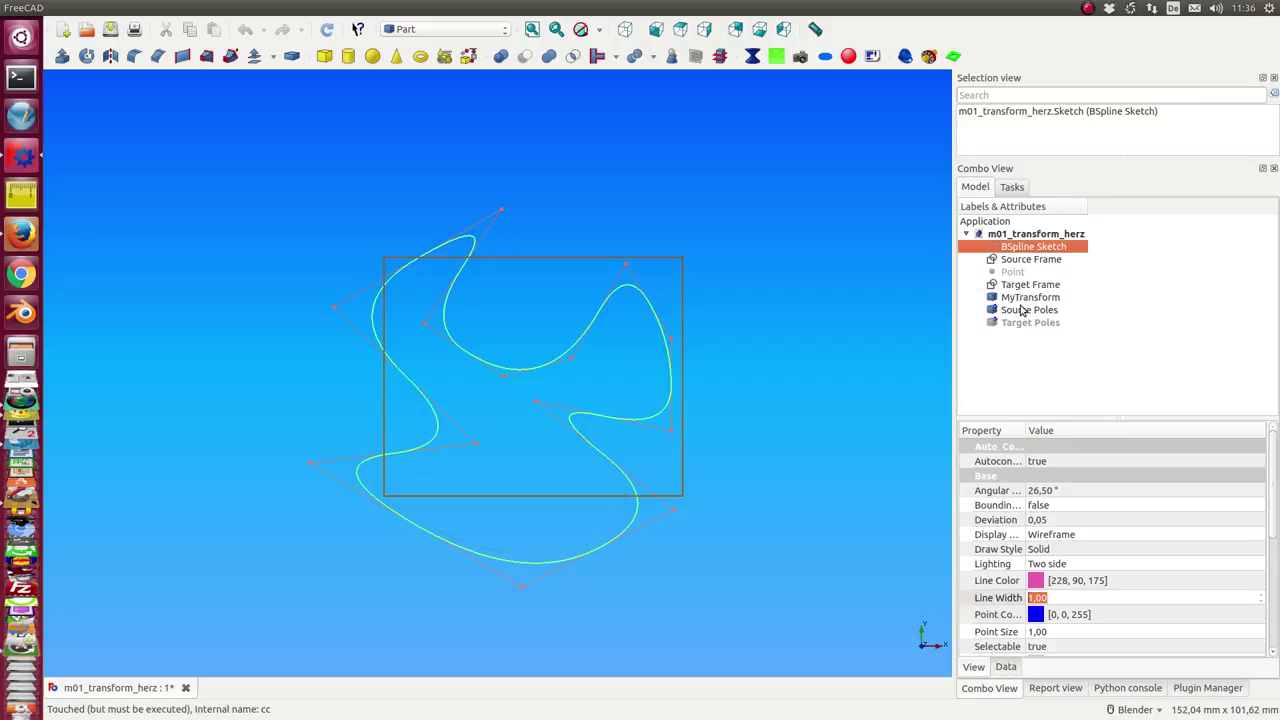
click(1025, 300)
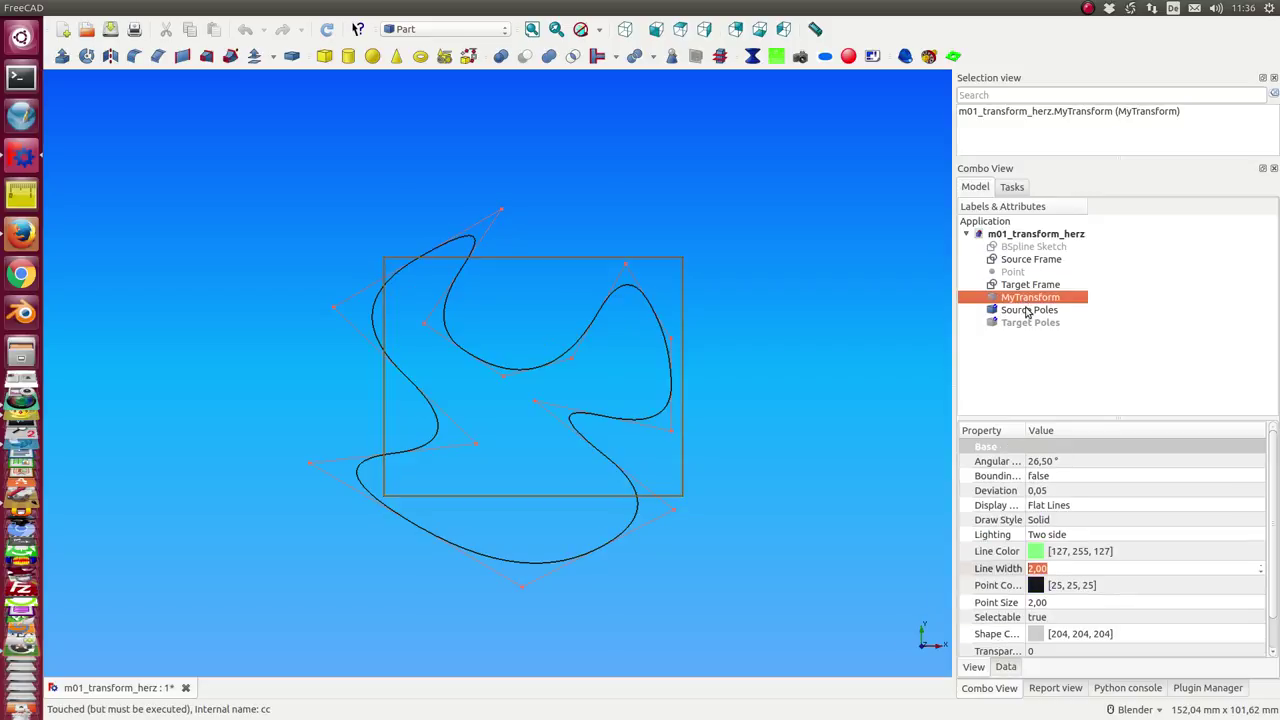
click(1027, 251)
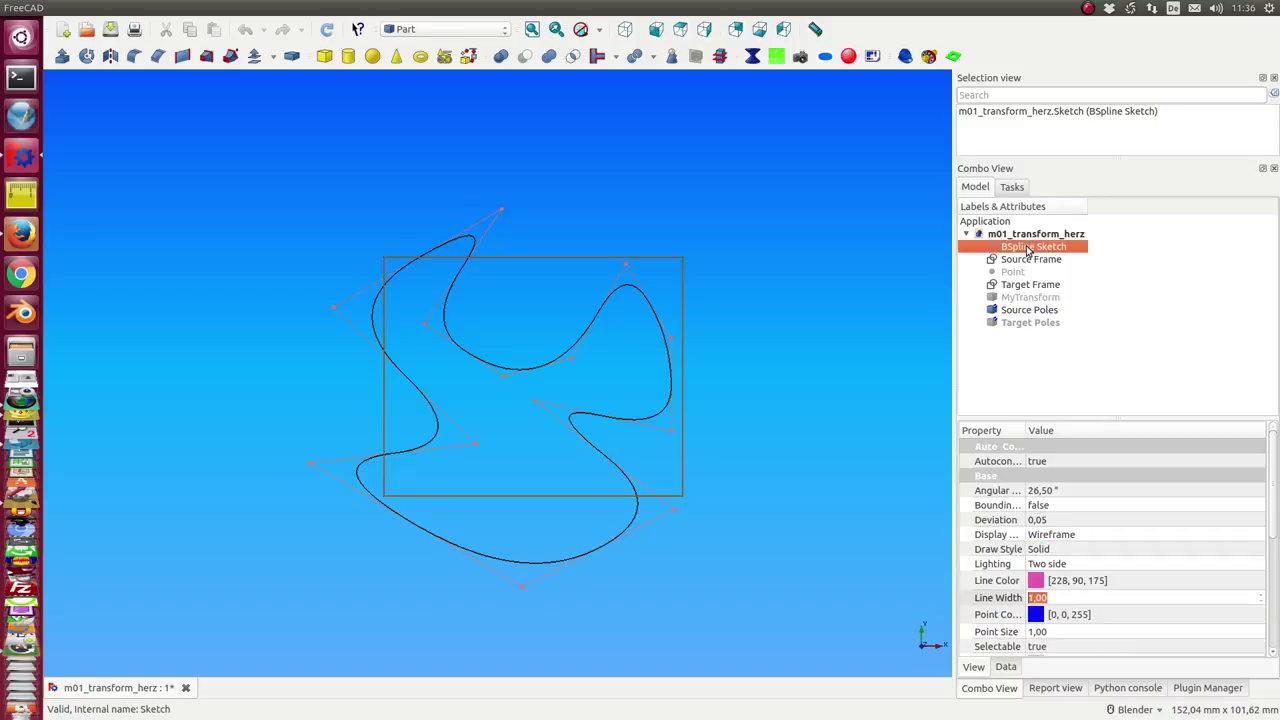
Step: Toggle visibility between the original and MyTransform curves, then open the Target Frame for point editing
click(1033, 310)
click(1030, 298)
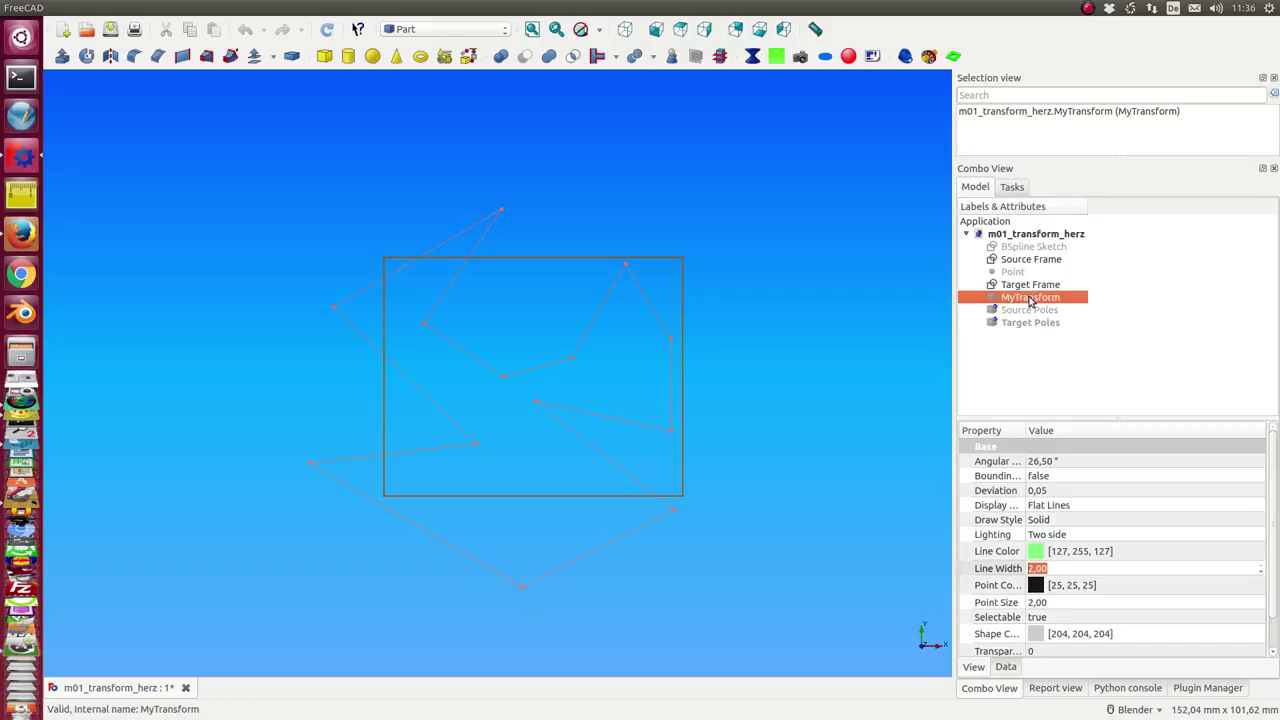
click(1030, 308)
click(1028, 297)
key(space)
key(space)
click(1022, 248)
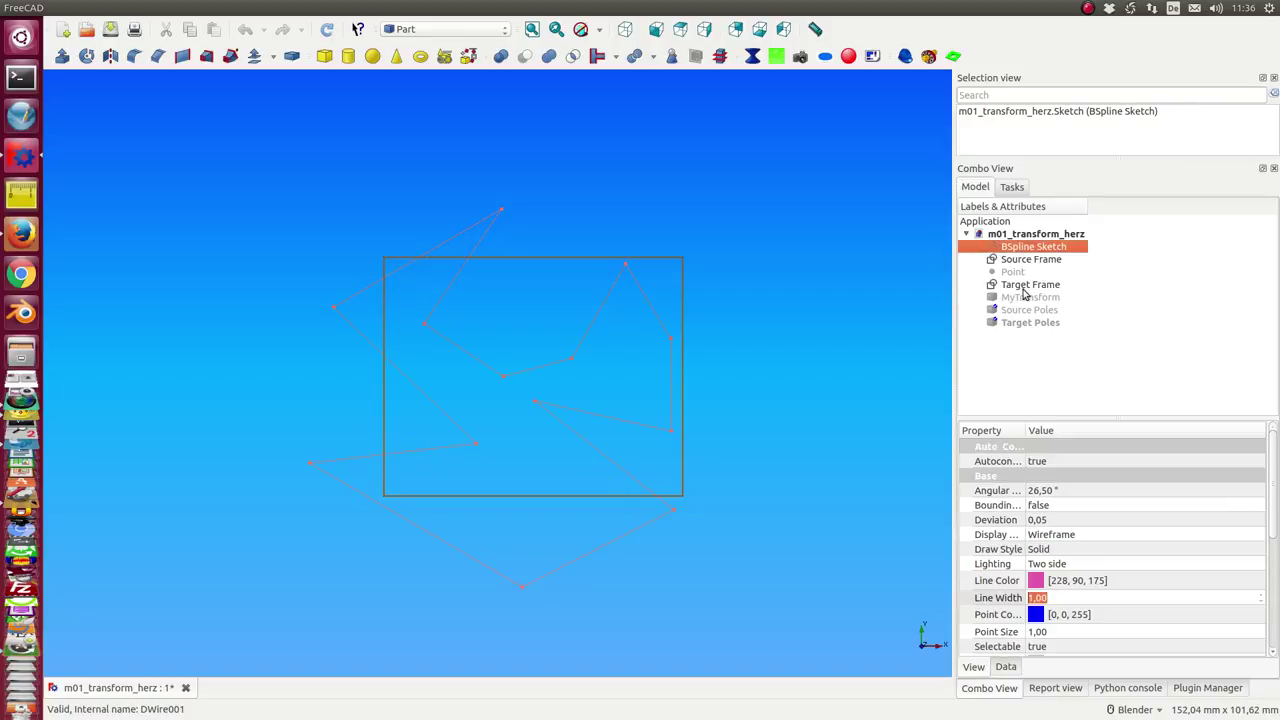
click(1020, 250)
click(1024, 287)
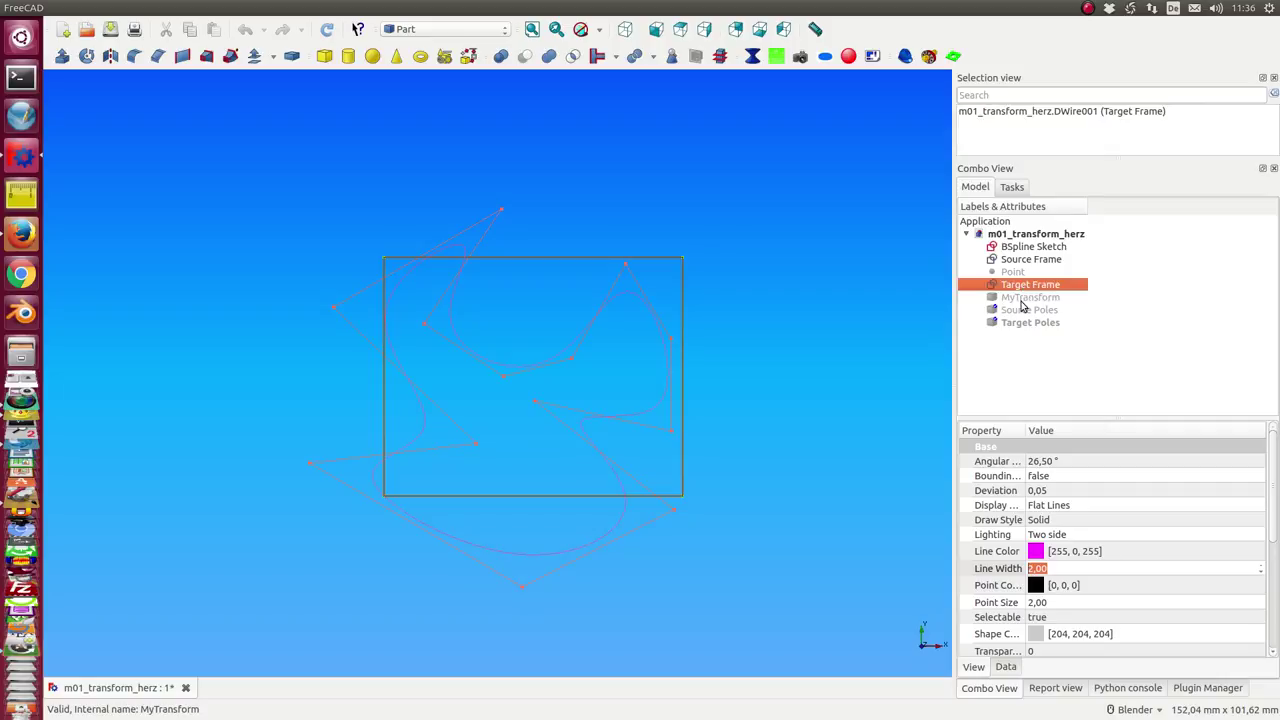
click(1021, 294)
key(space)
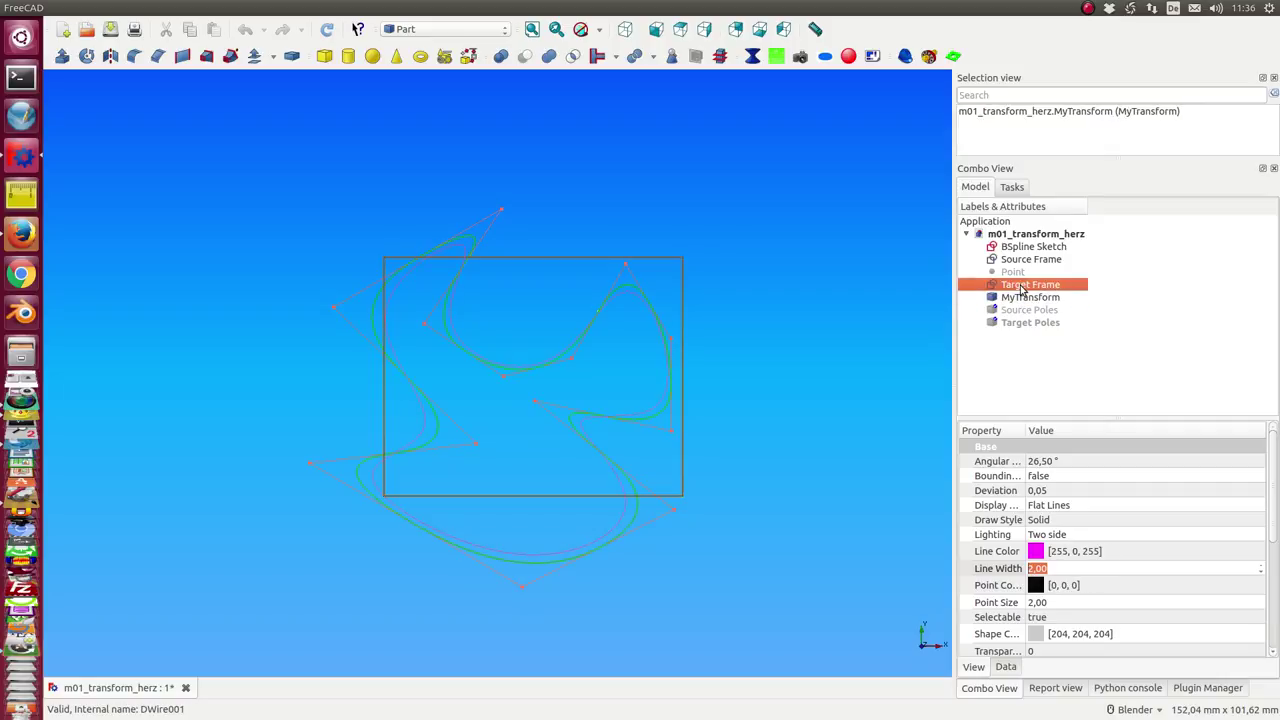
double_click(1022, 289)
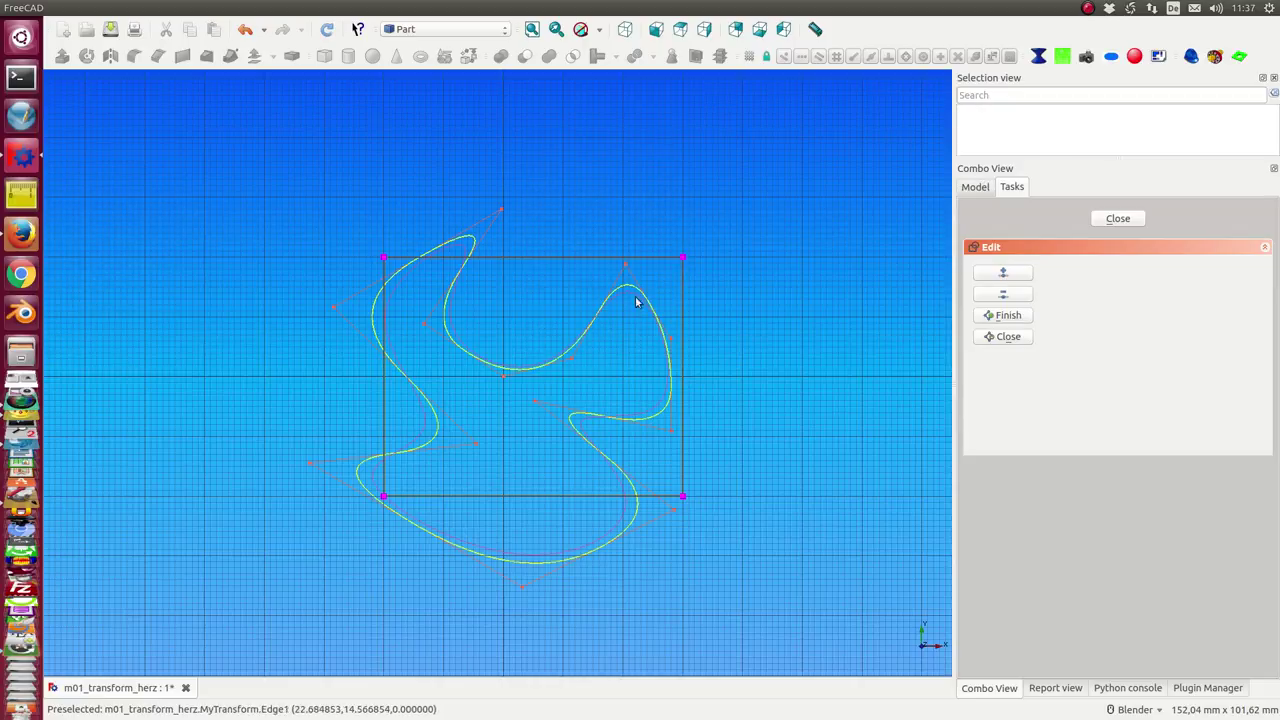
Step: Move the Target Frame's top-right and top-left corners up and right into a slanted parallelogram
click(682, 260)
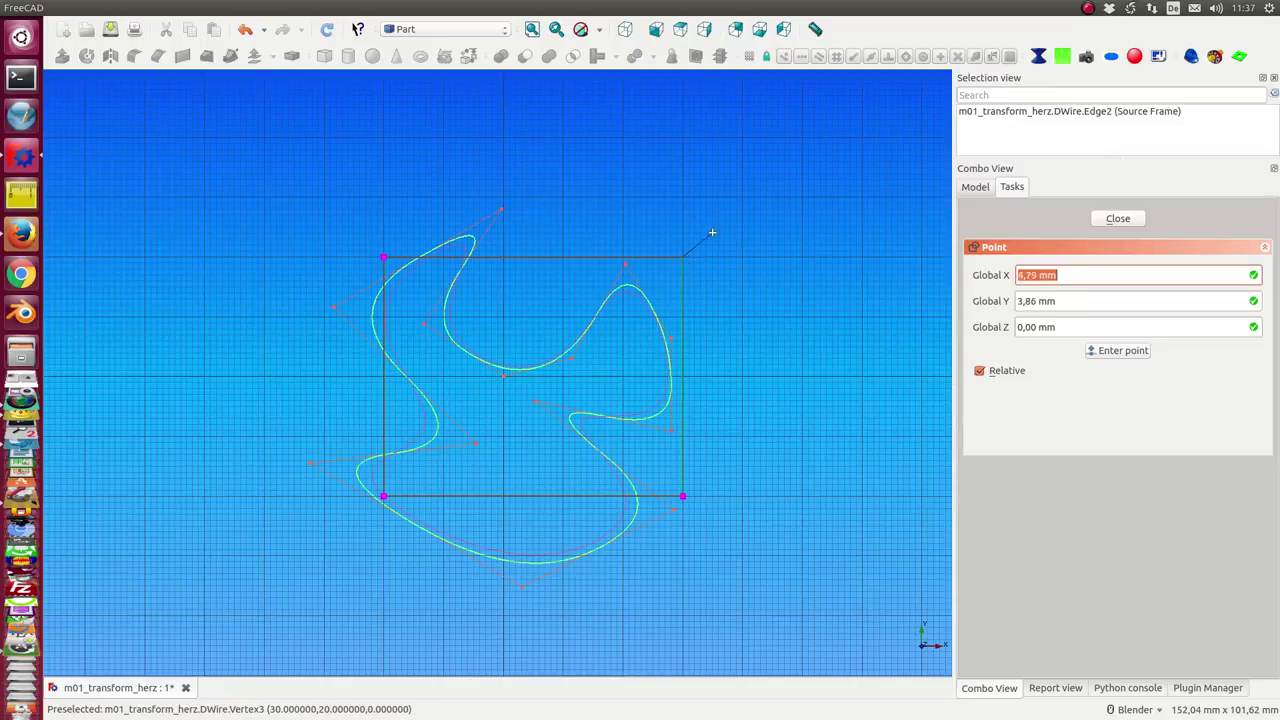
click(800, 198)
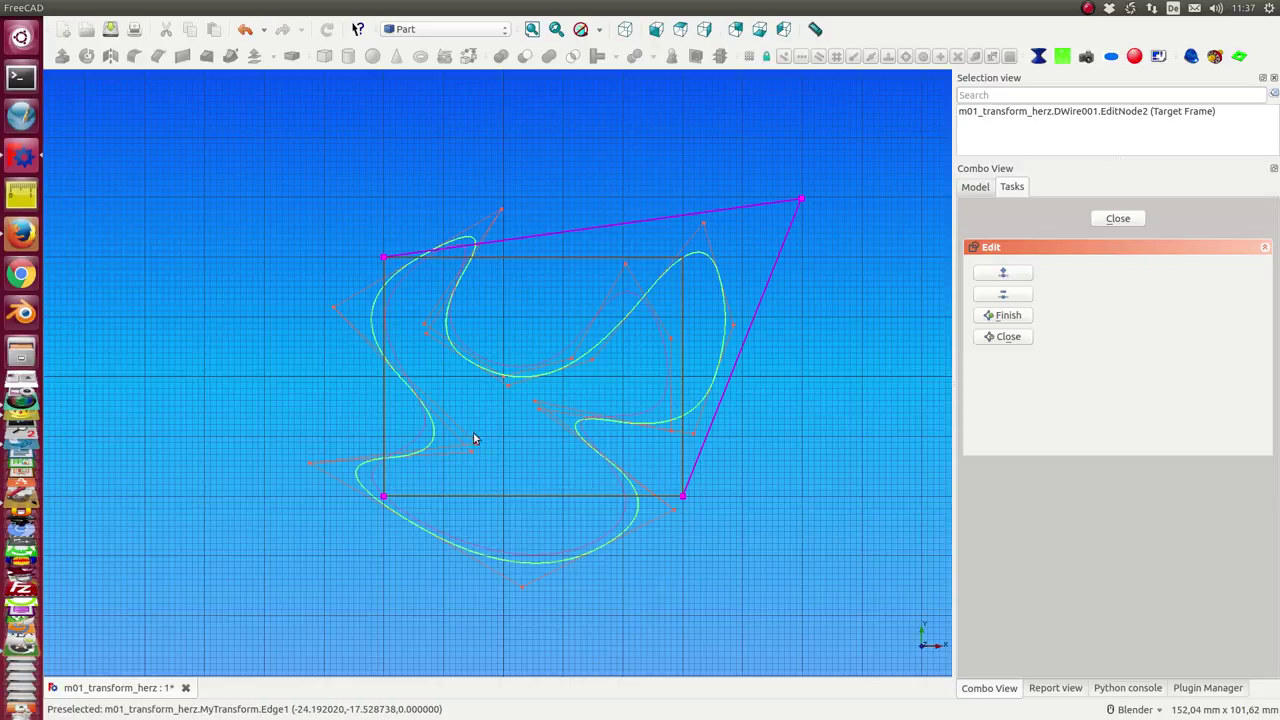
click(381, 255)
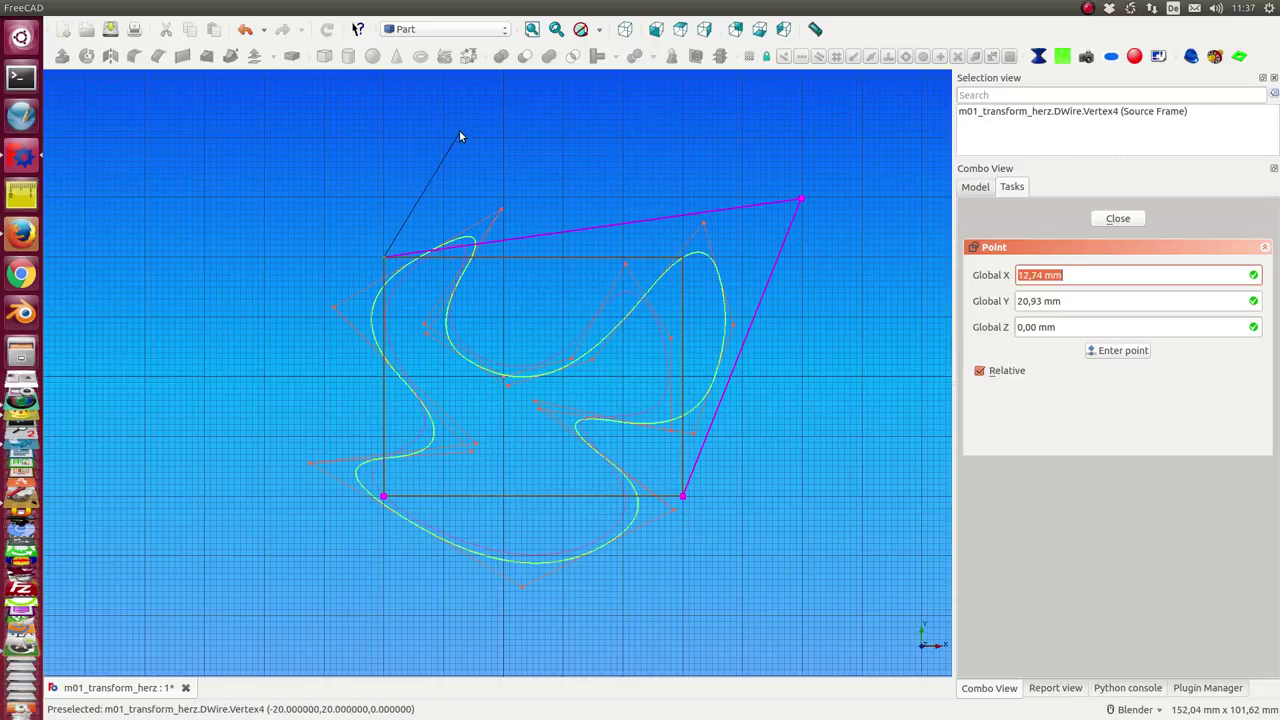
click(463, 137)
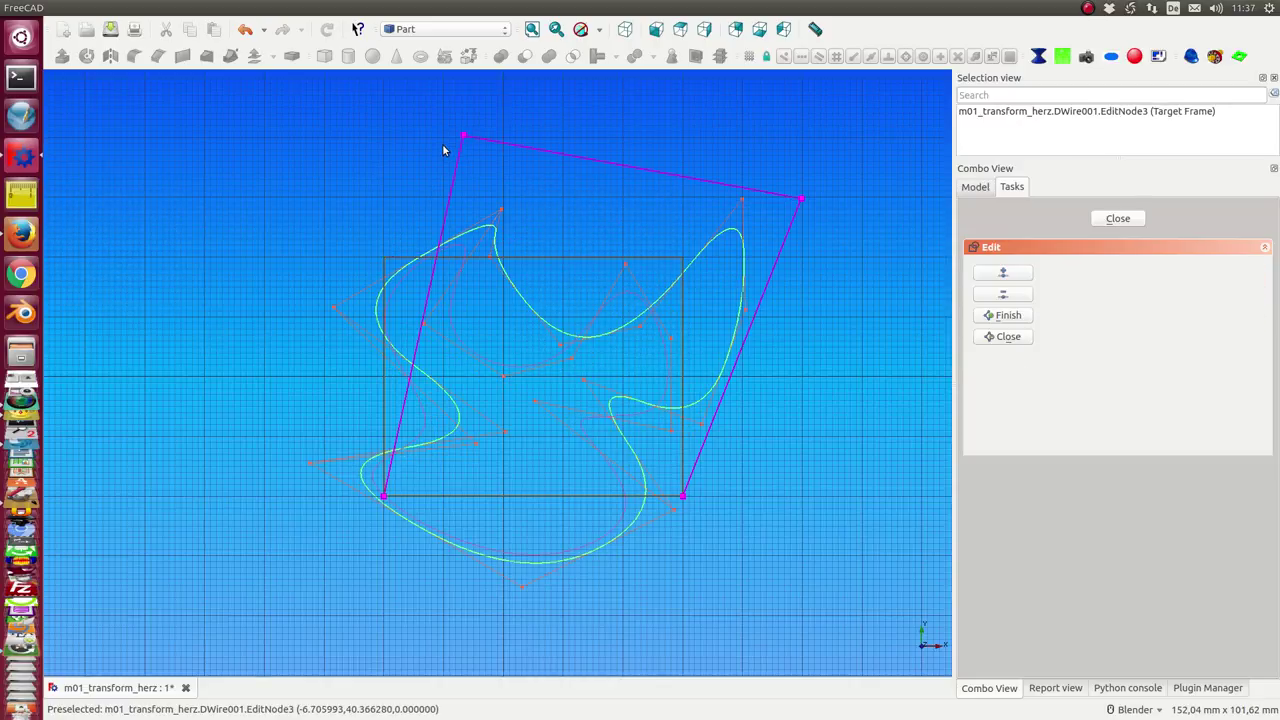
click(802, 200)
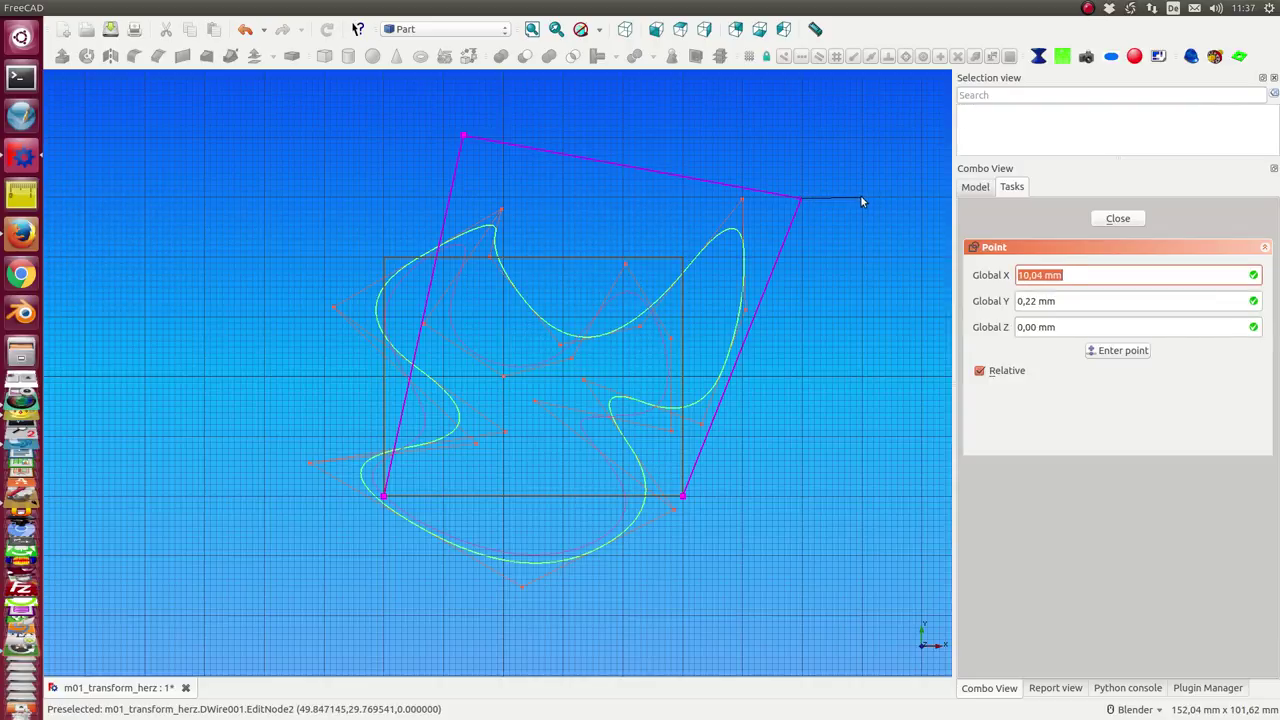
click(860, 198)
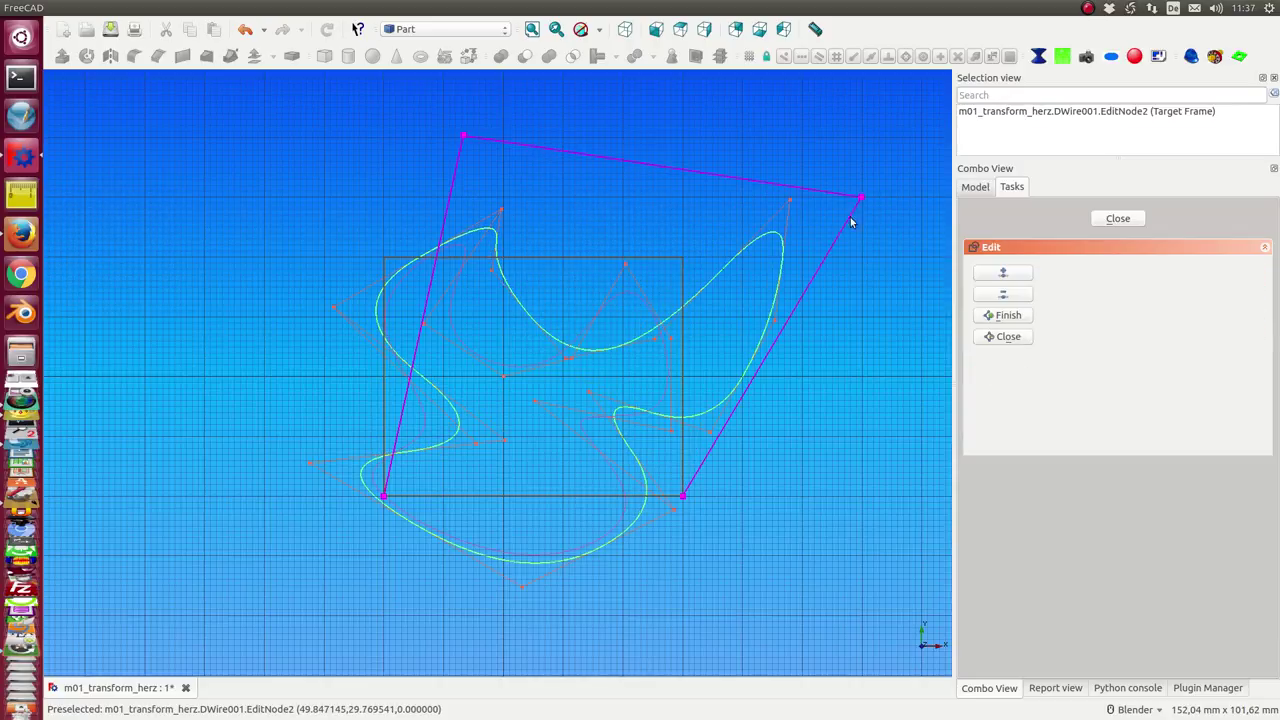
click(463, 138)
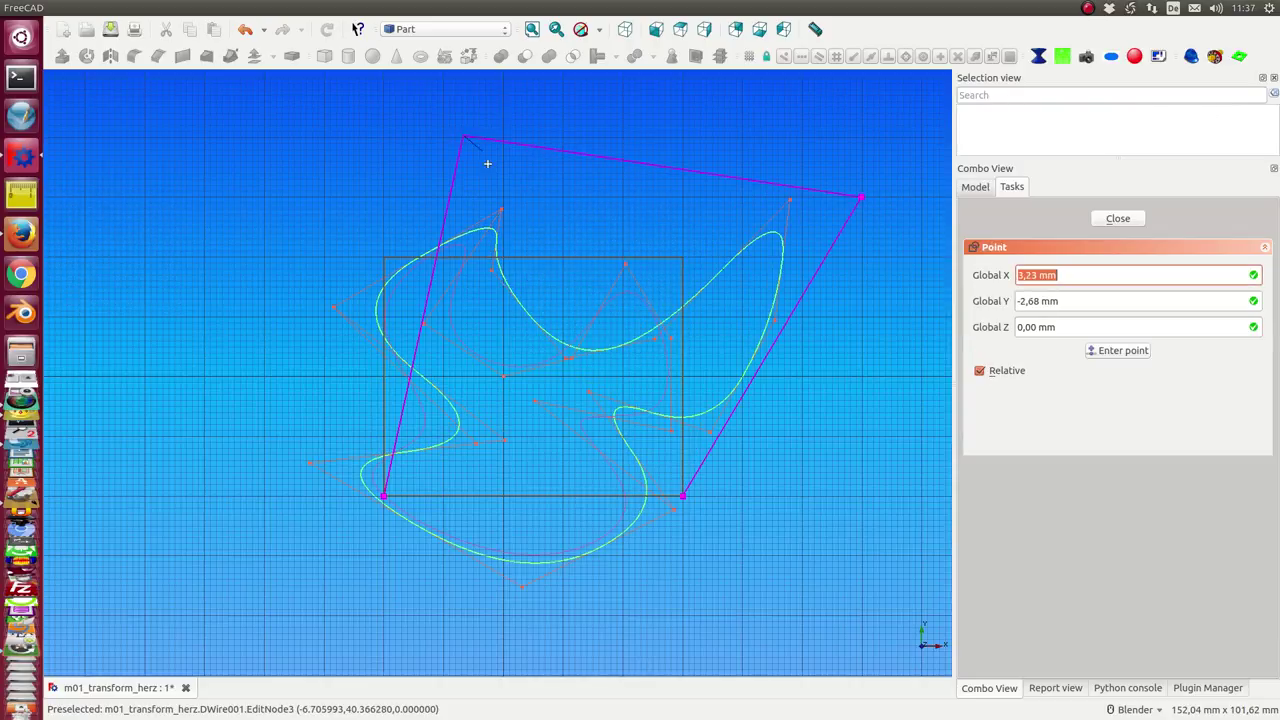
click(562, 198)
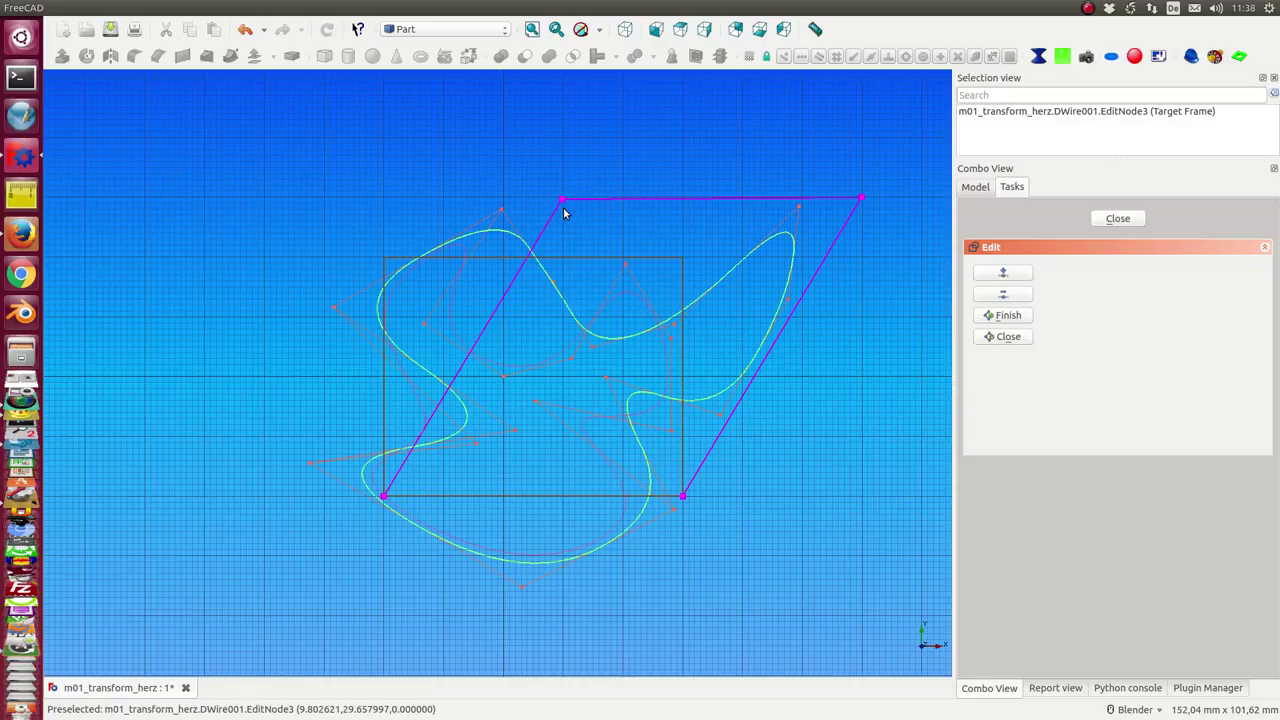
Step: Place both top frame corners directly above the bottom ones, forming a tall upright rectangle
scroll(562, 222, up, 2)
scroll(553, 240, down, 5)
scroll(536, 262, up, 3)
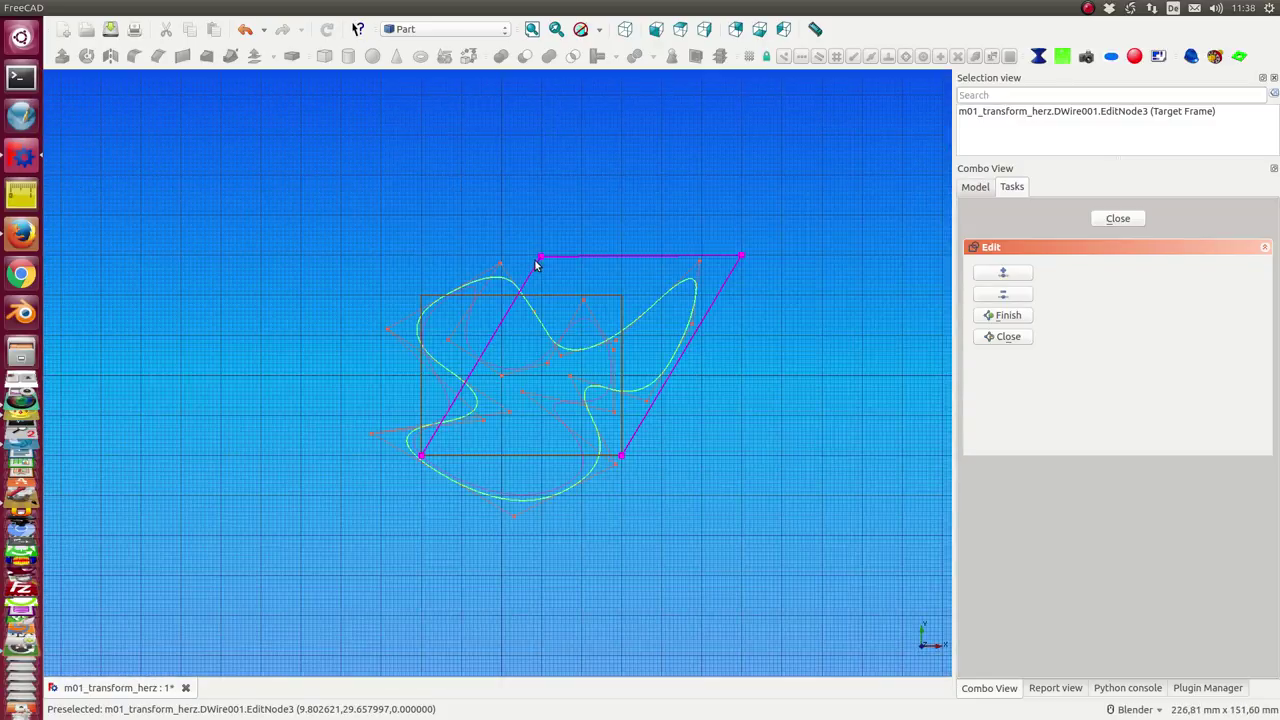
click(537, 259)
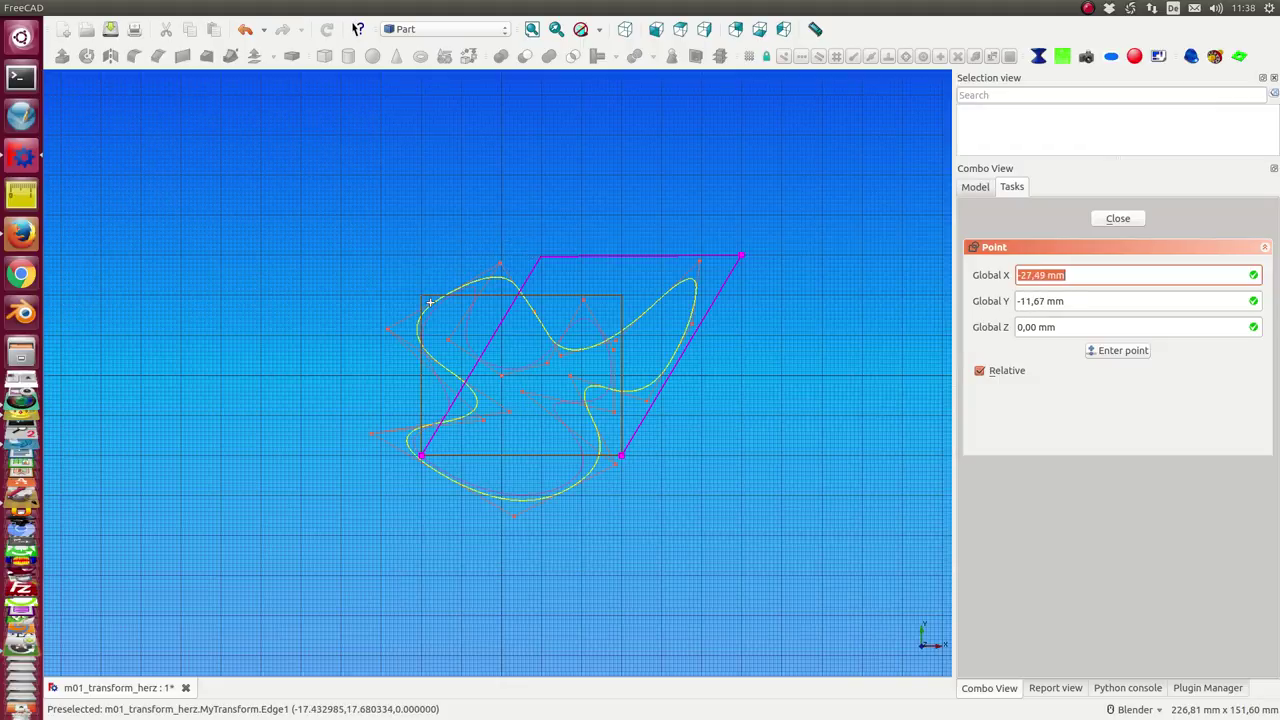
click(423, 137)
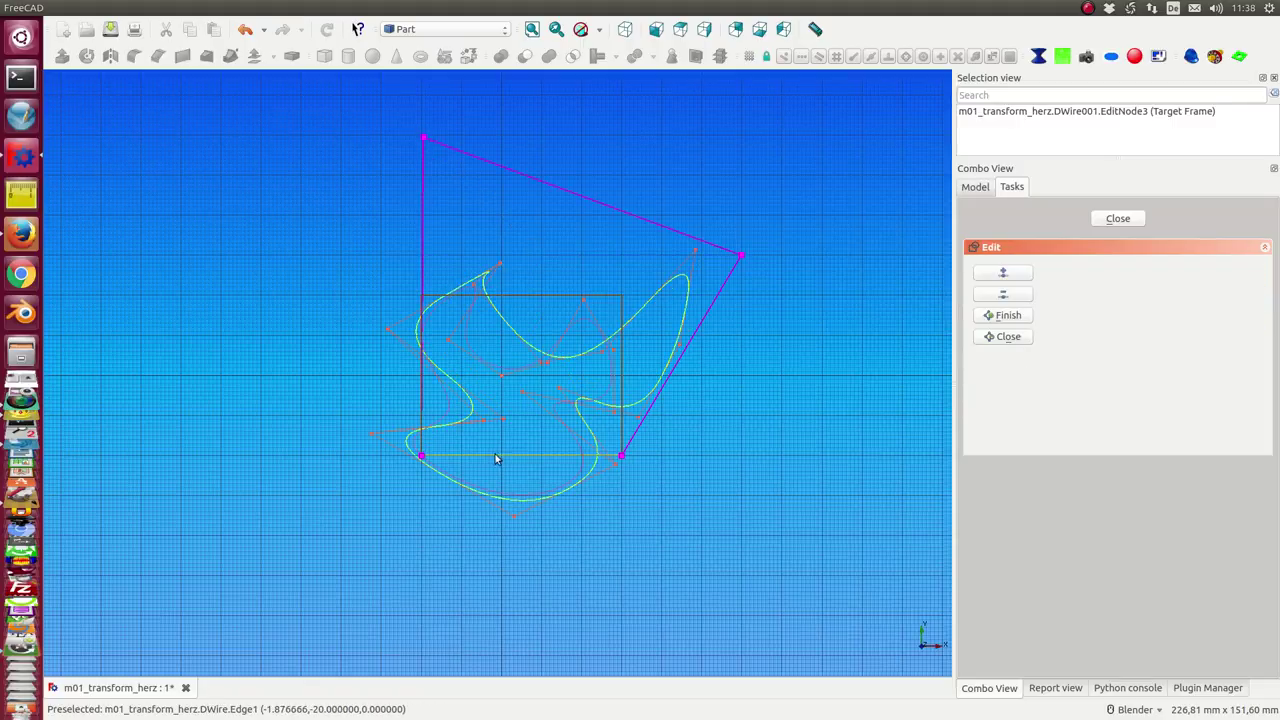
click(741, 257)
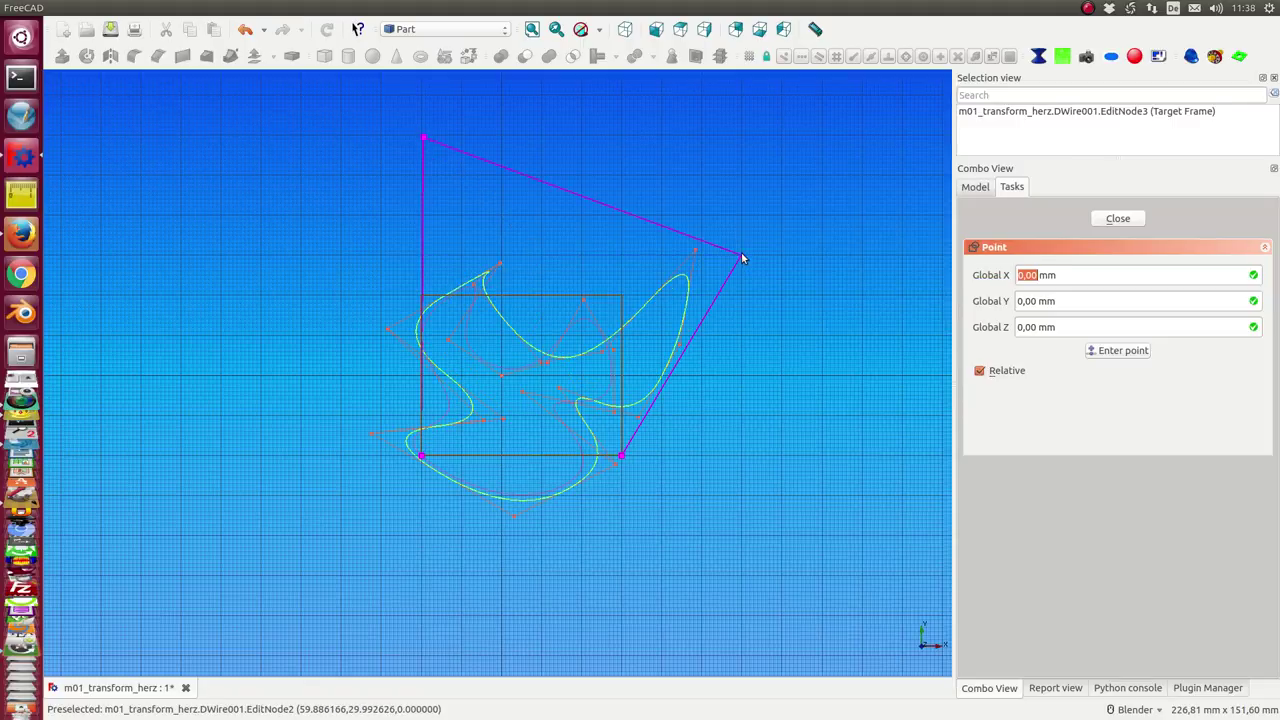
click(621, 134)
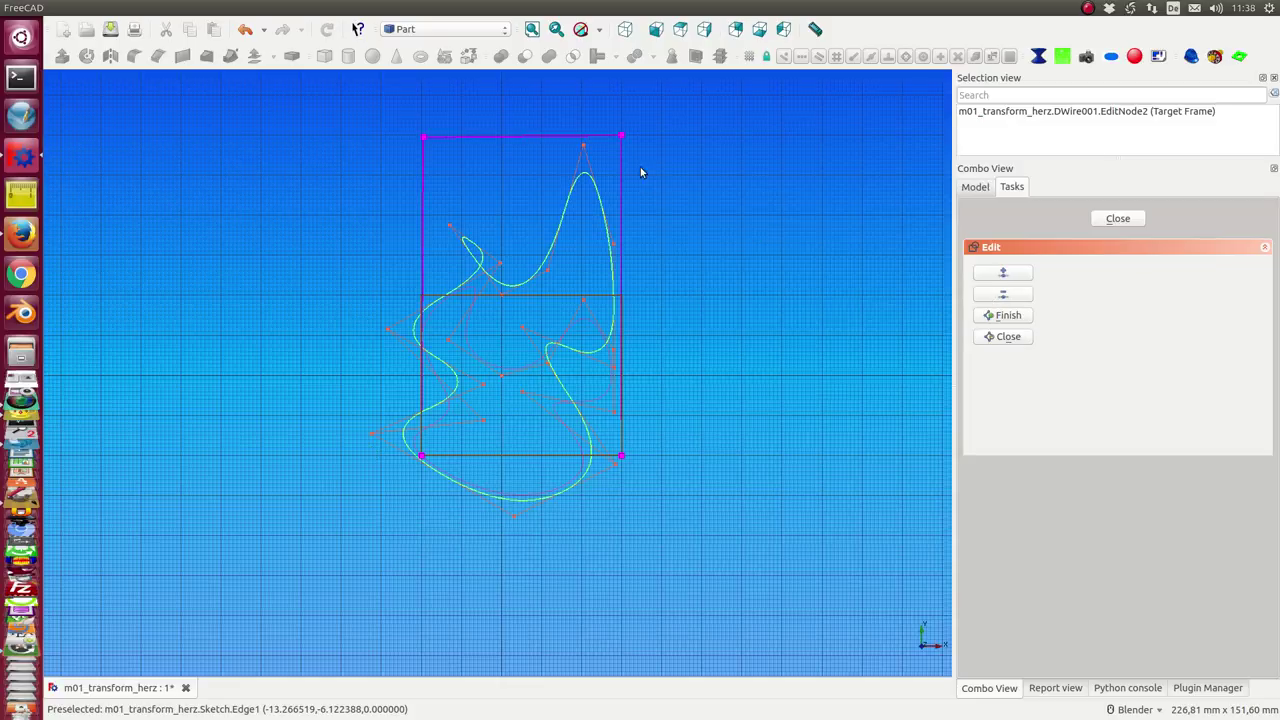
Step: Move the top-right corner down-right and the top-left corner lower, warping the frame irregularly
click(626, 135)
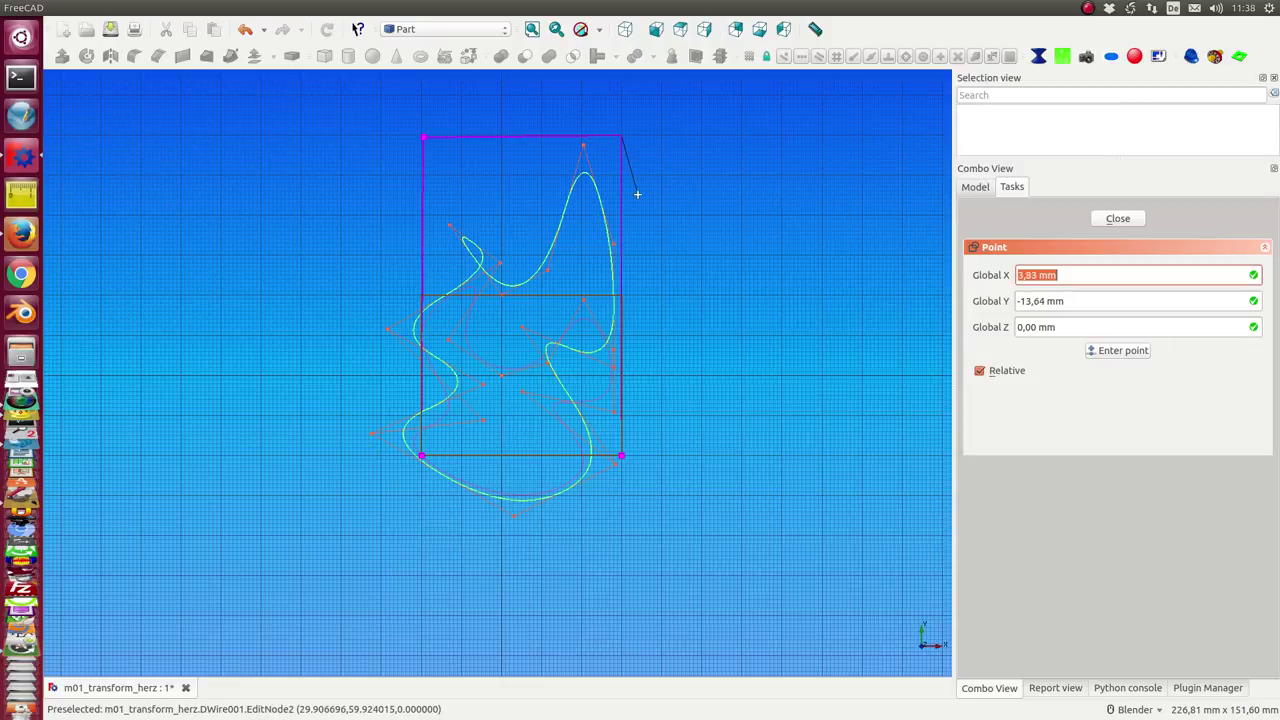
click(702, 254)
click(422, 135)
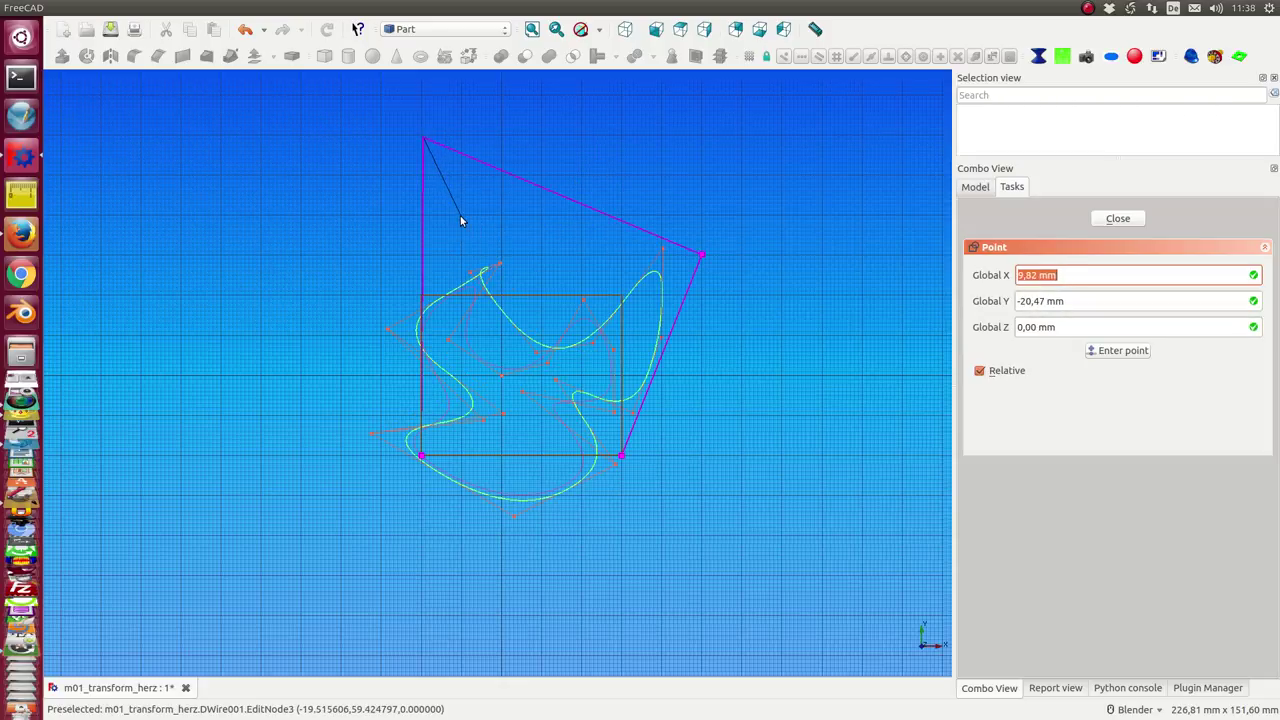
click(460, 220)
scroll(307, 447, up, 2)
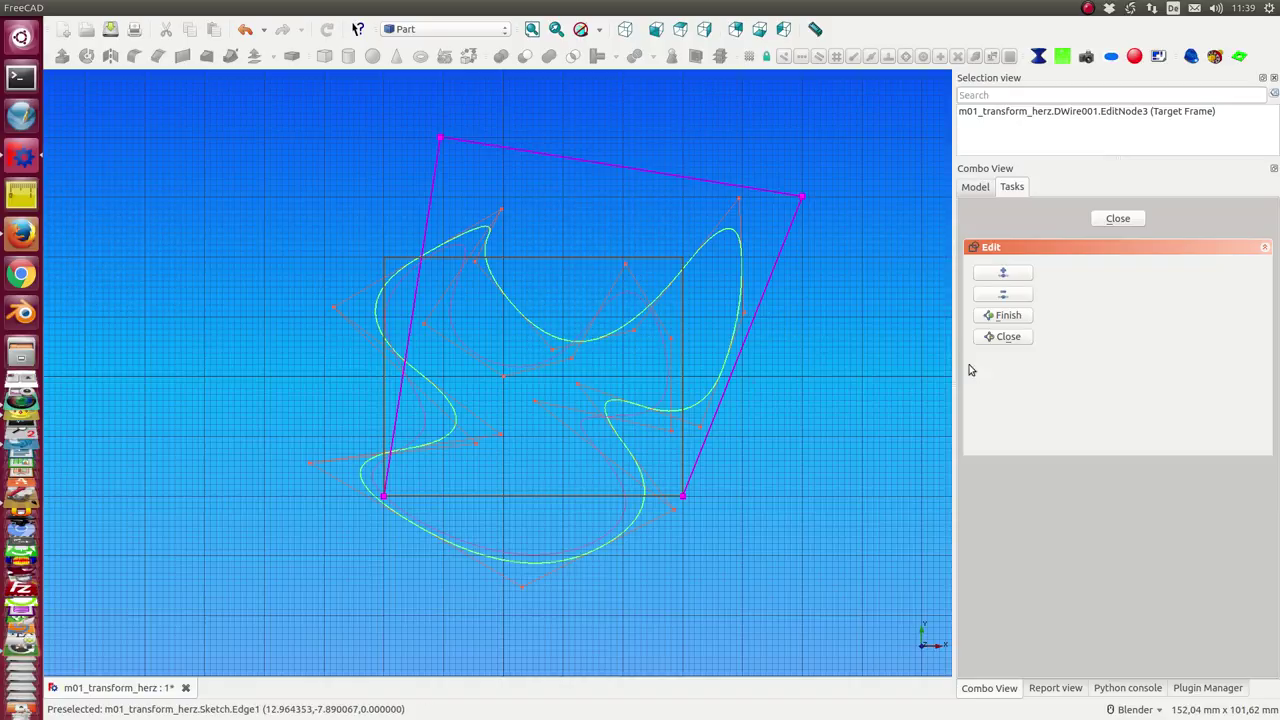
Step: Close the frame edit and set MyTransform's use Center to true, using the Point as center
click(1112, 218)
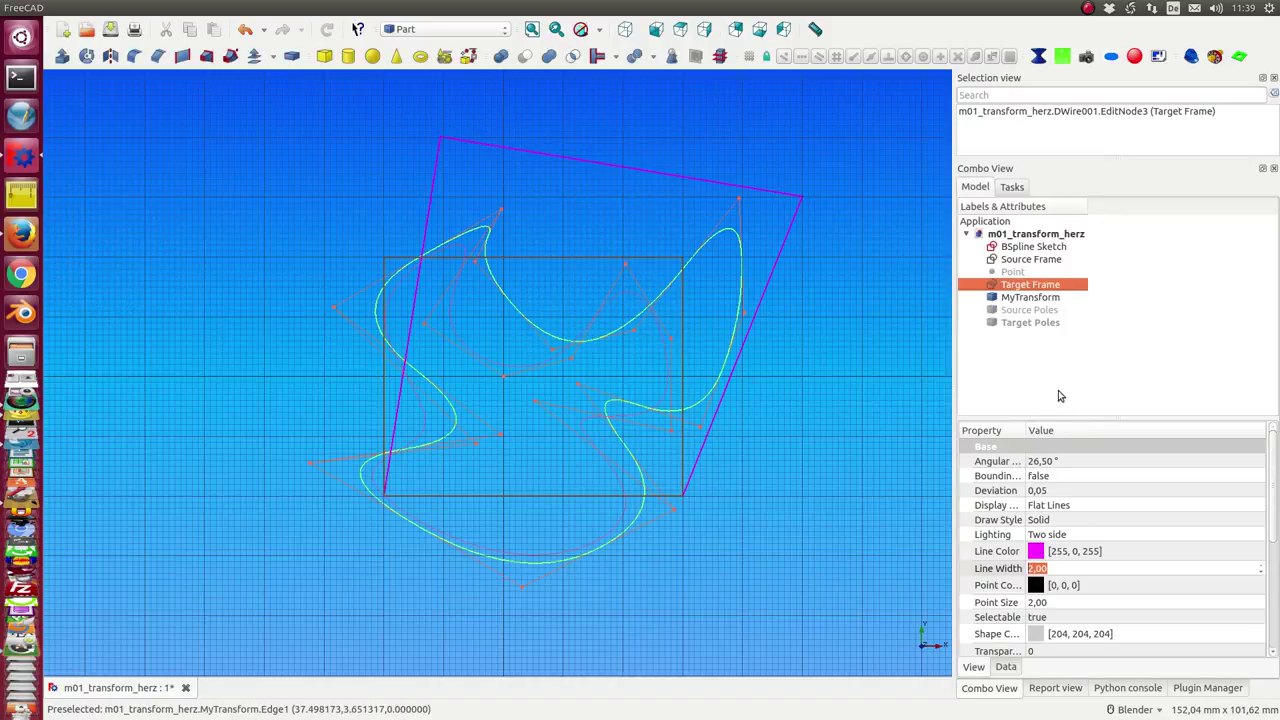
click(1045, 299)
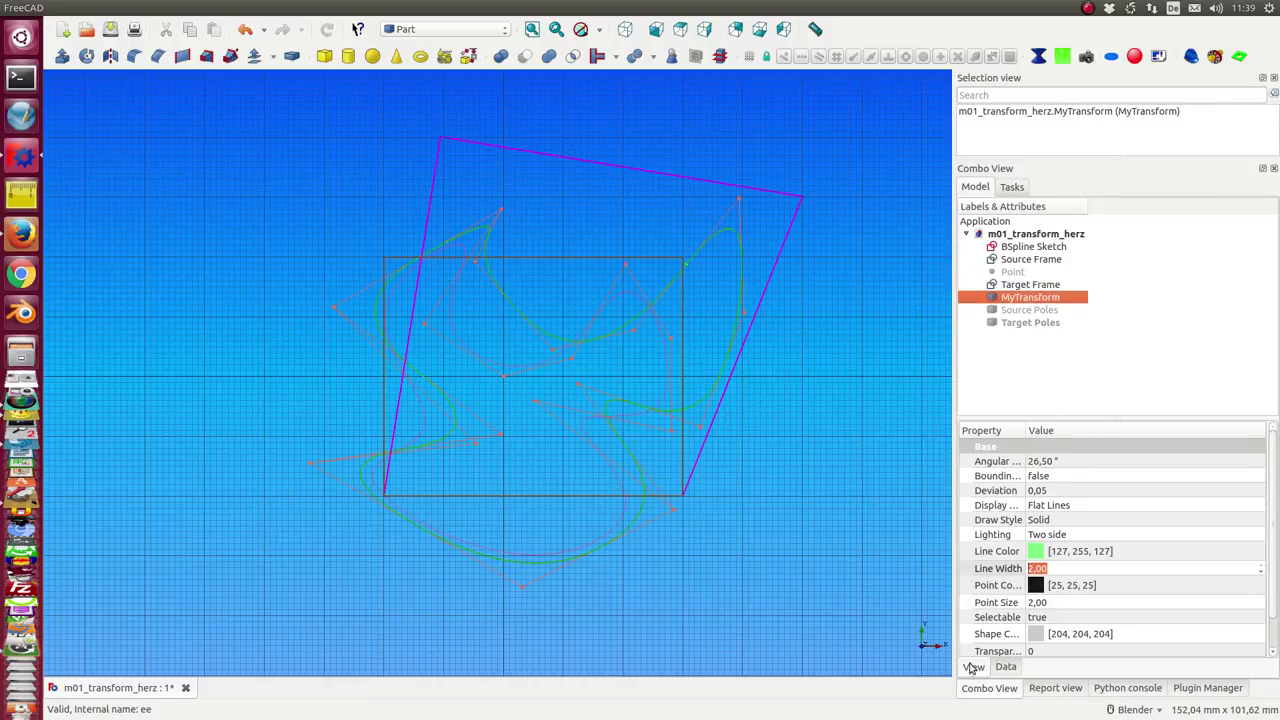
click(1005, 667)
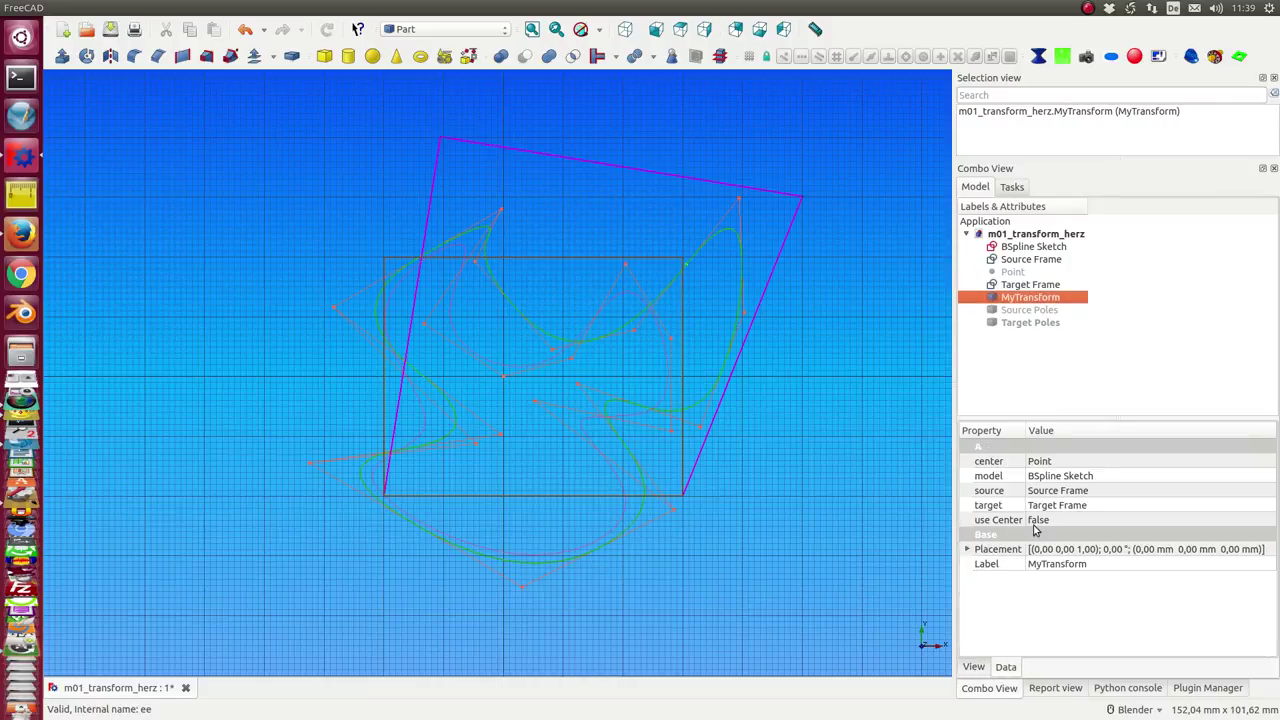
click(1013, 272)
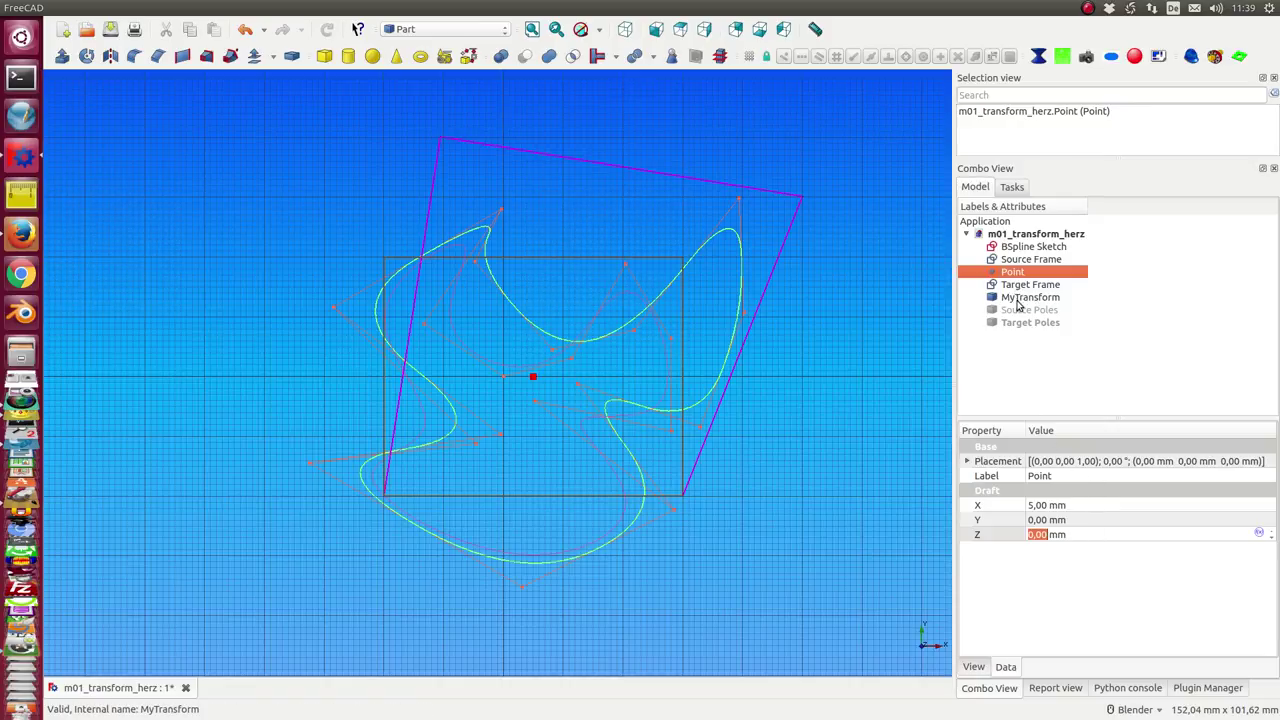
click(1020, 298)
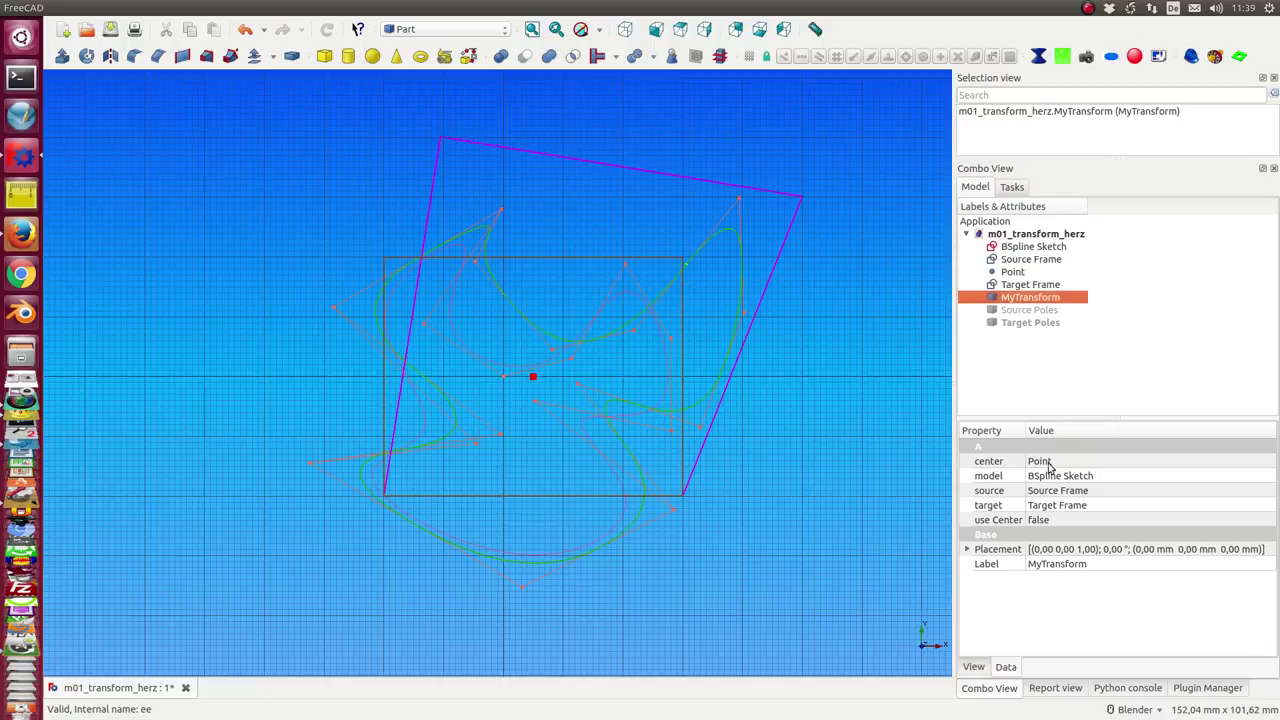
click(1097, 522)
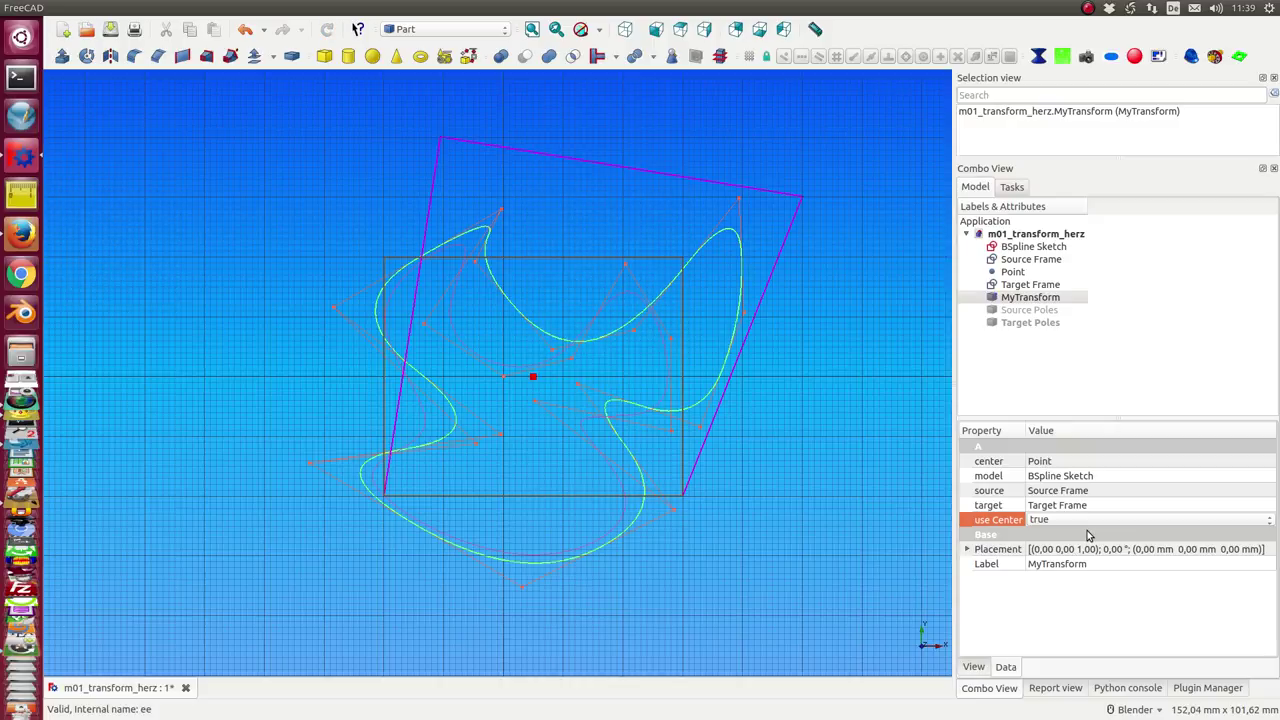
click(533, 378)
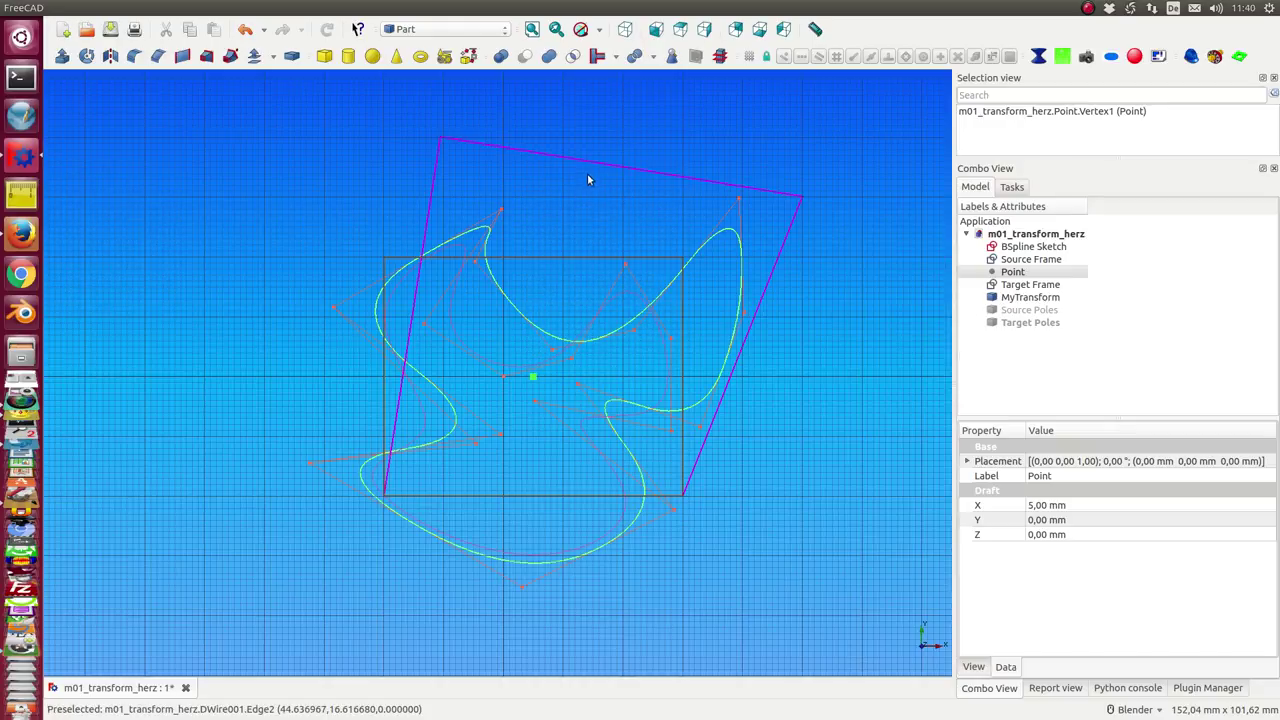
Step: Edit the Target Frame, dragging its top-right and top-left corners back onto the source square's corners
click(1030, 284)
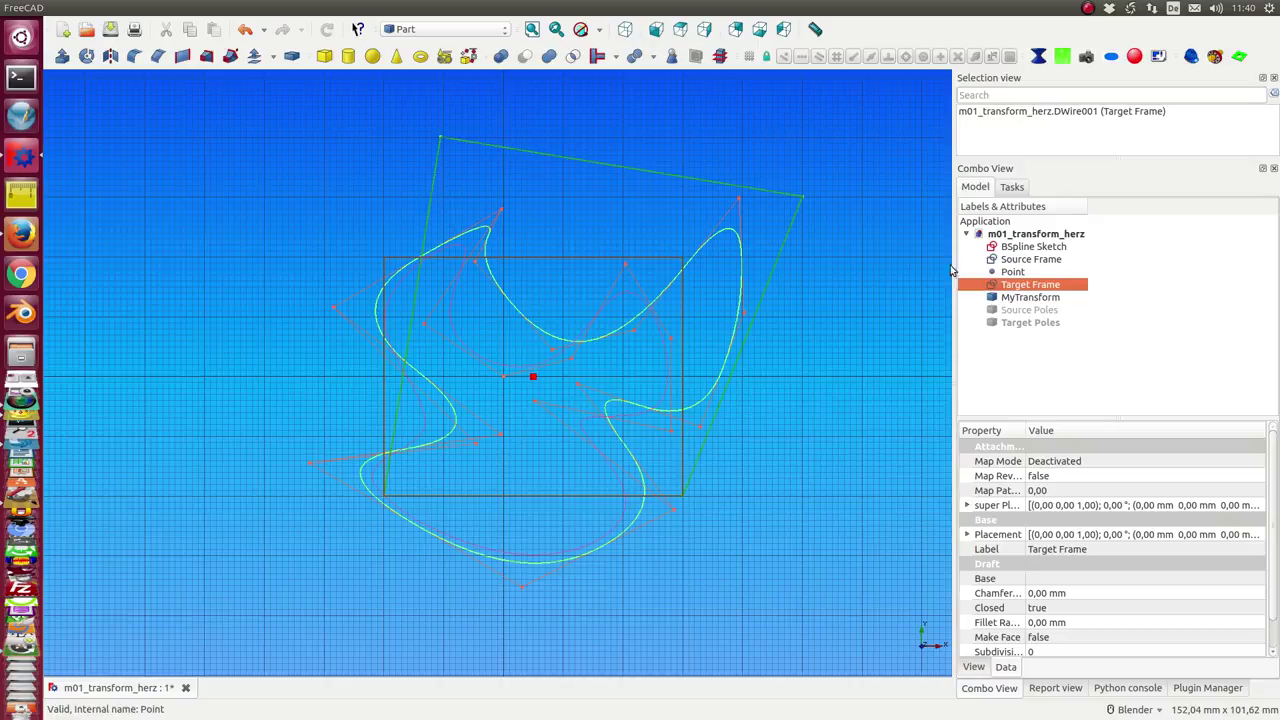
double_click(1025, 286)
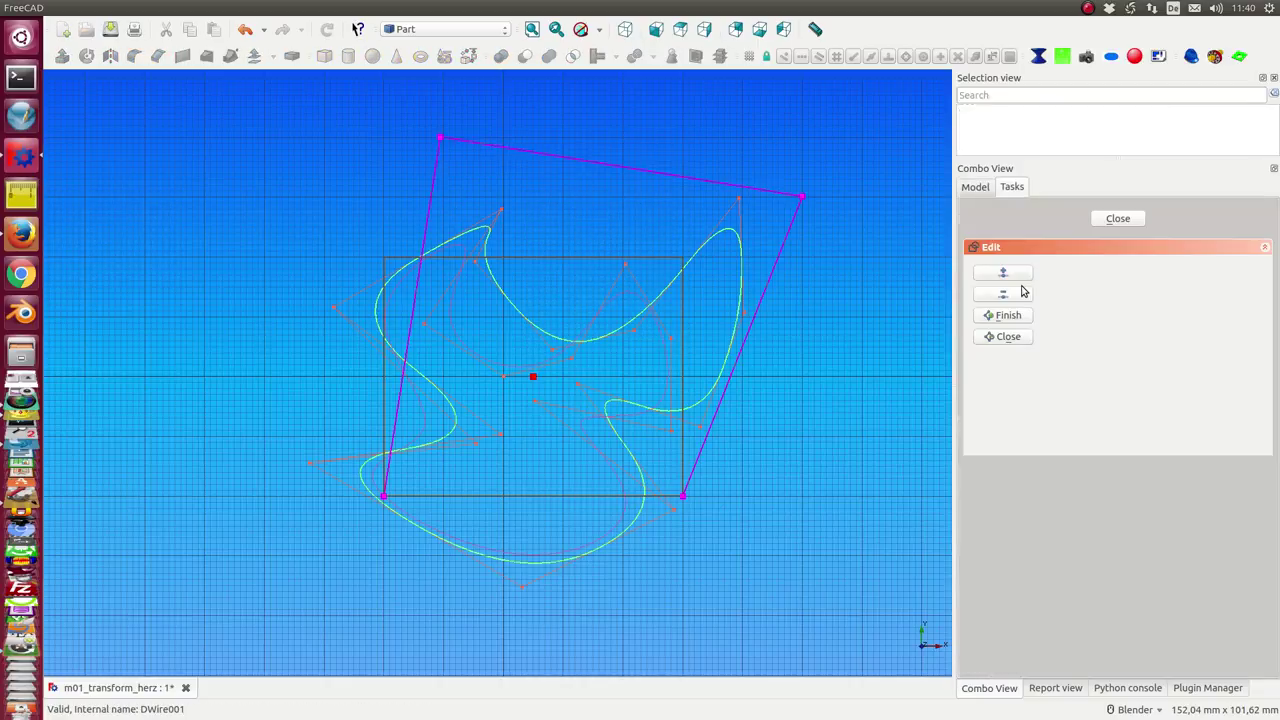
click(801, 197)
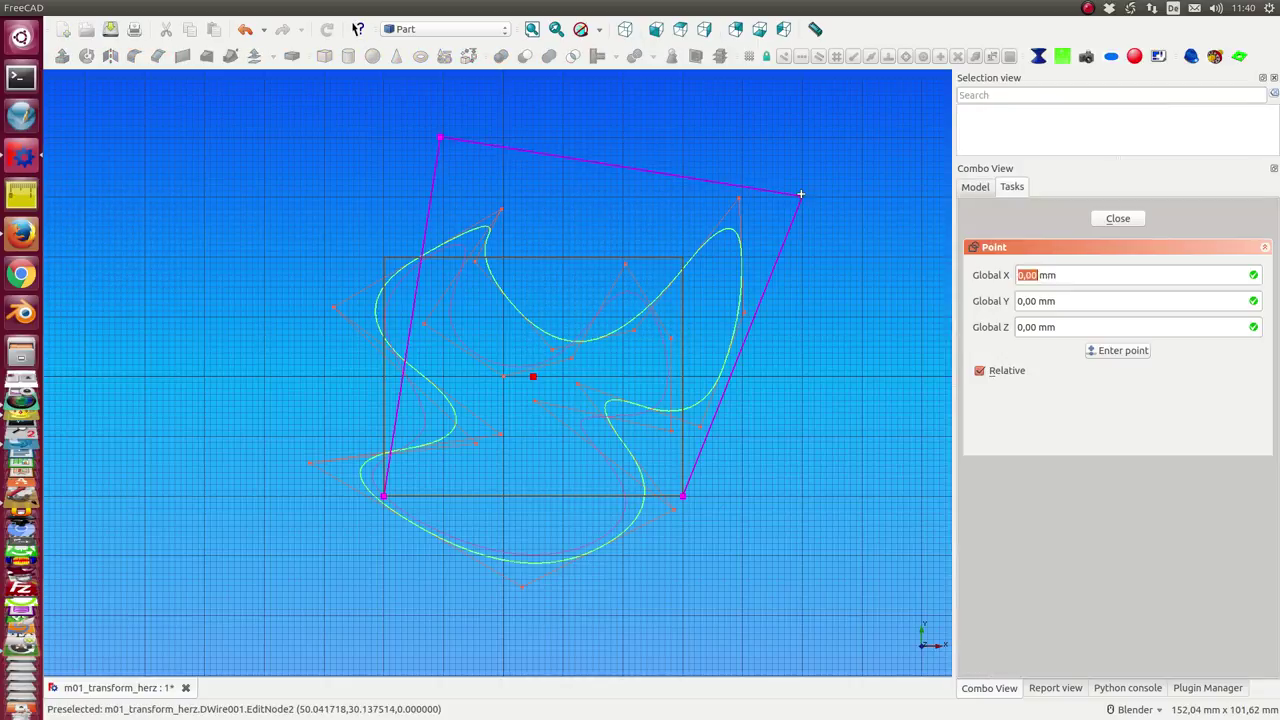
click(680, 258)
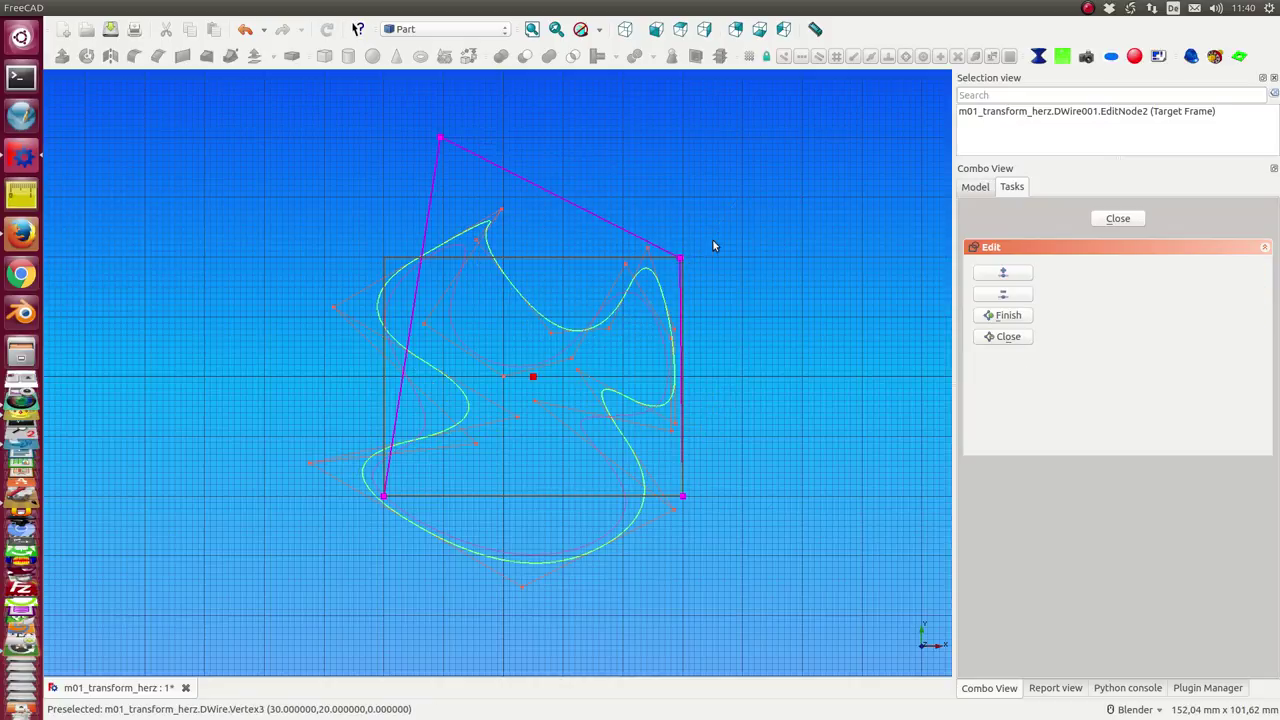
click(440, 138)
click(384, 258)
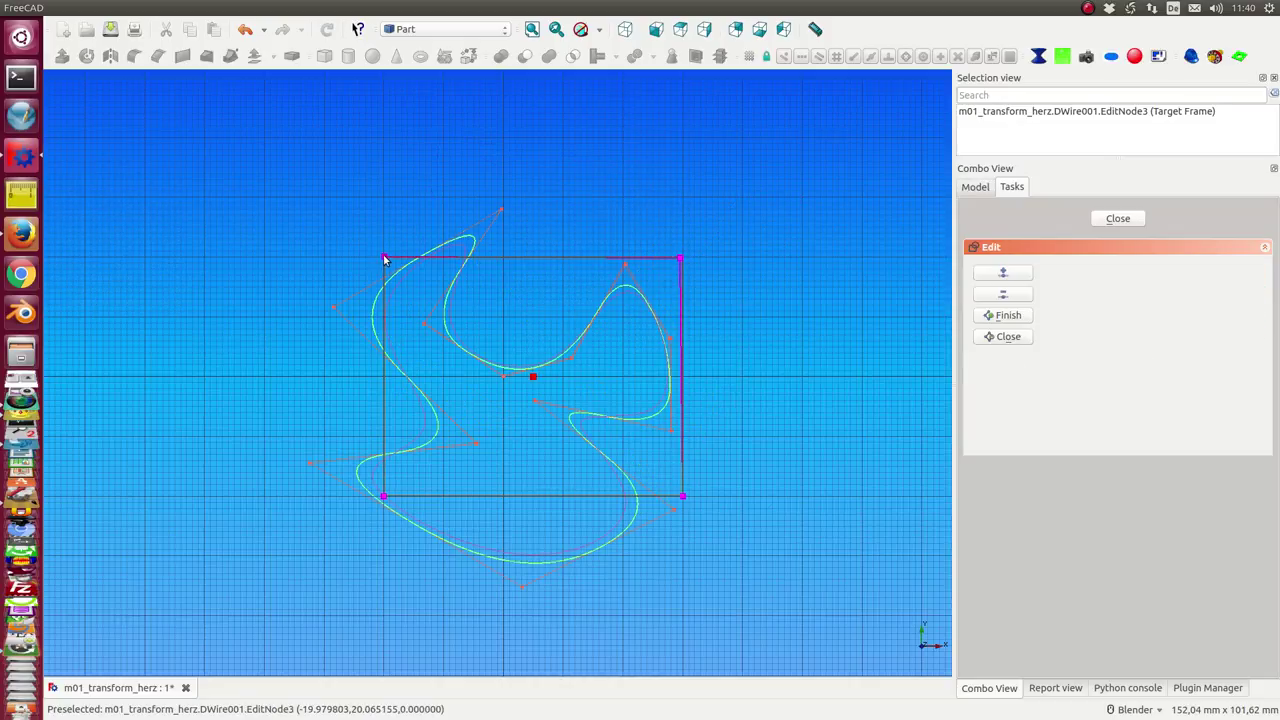
click(1110, 219)
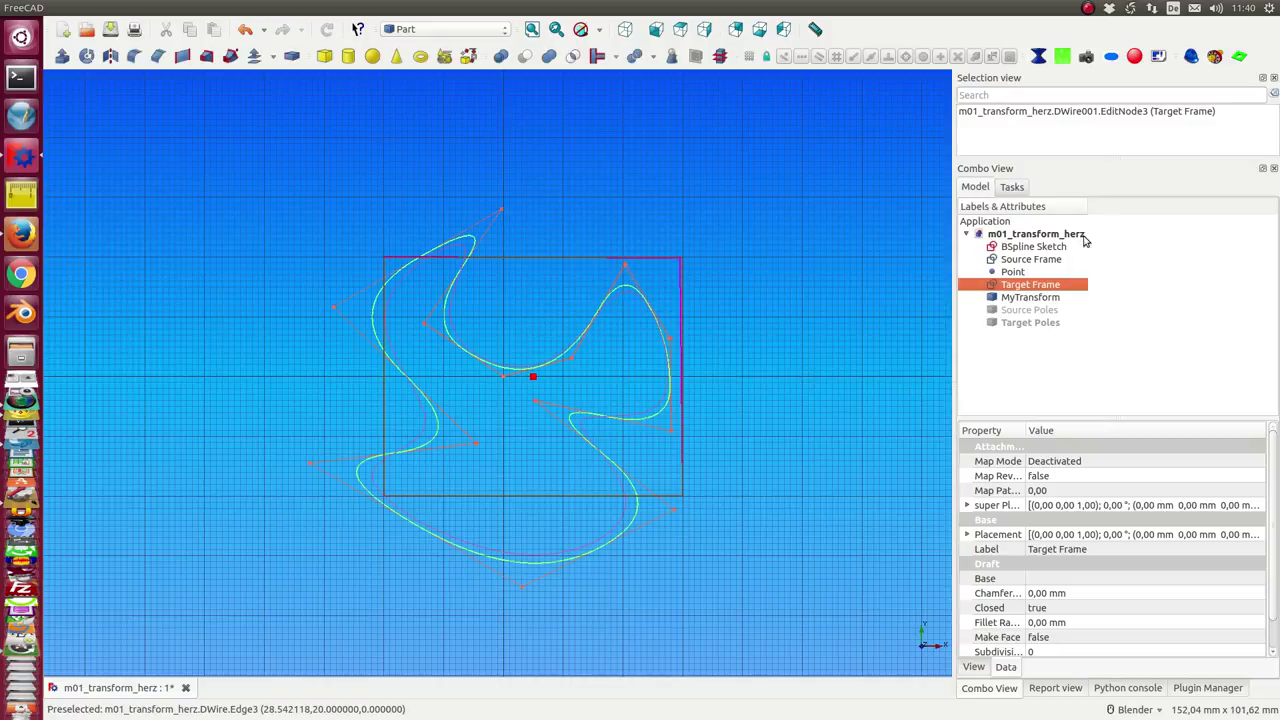
Step: Set the center Point's X from 5 to 21 mm and begin raising its Y toward 7 mm
click(532, 379)
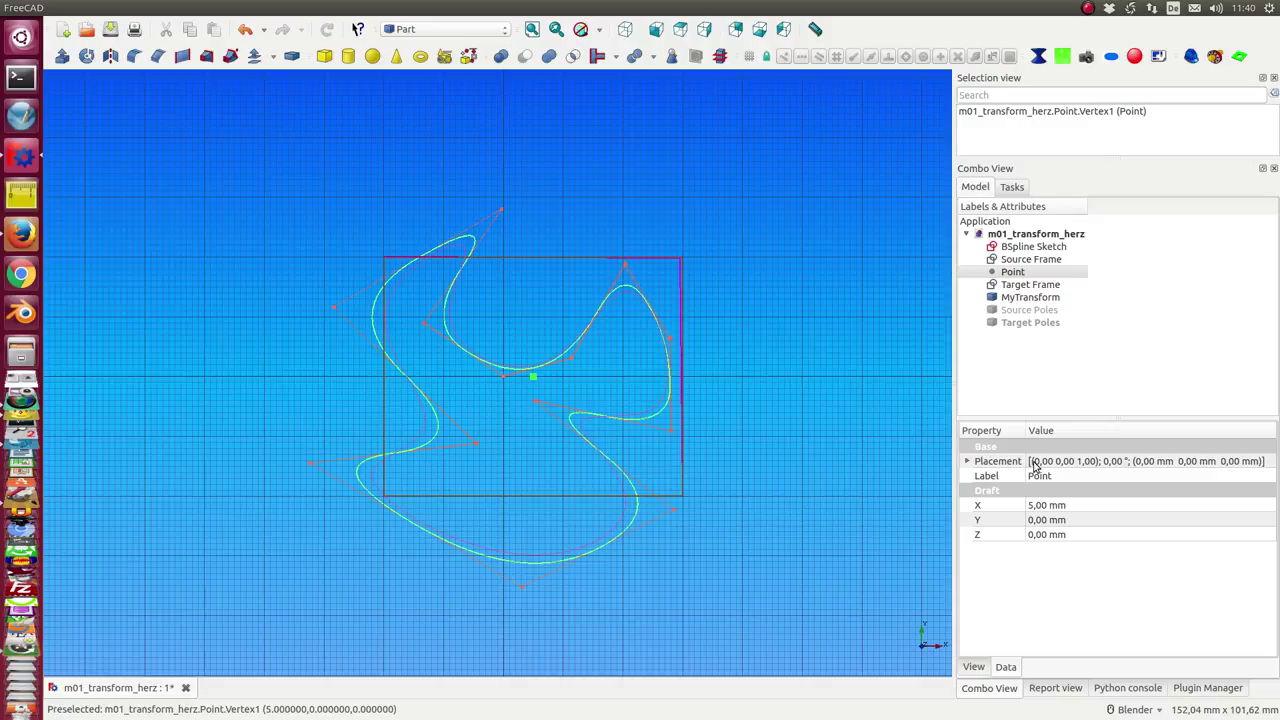
click(1094, 510)
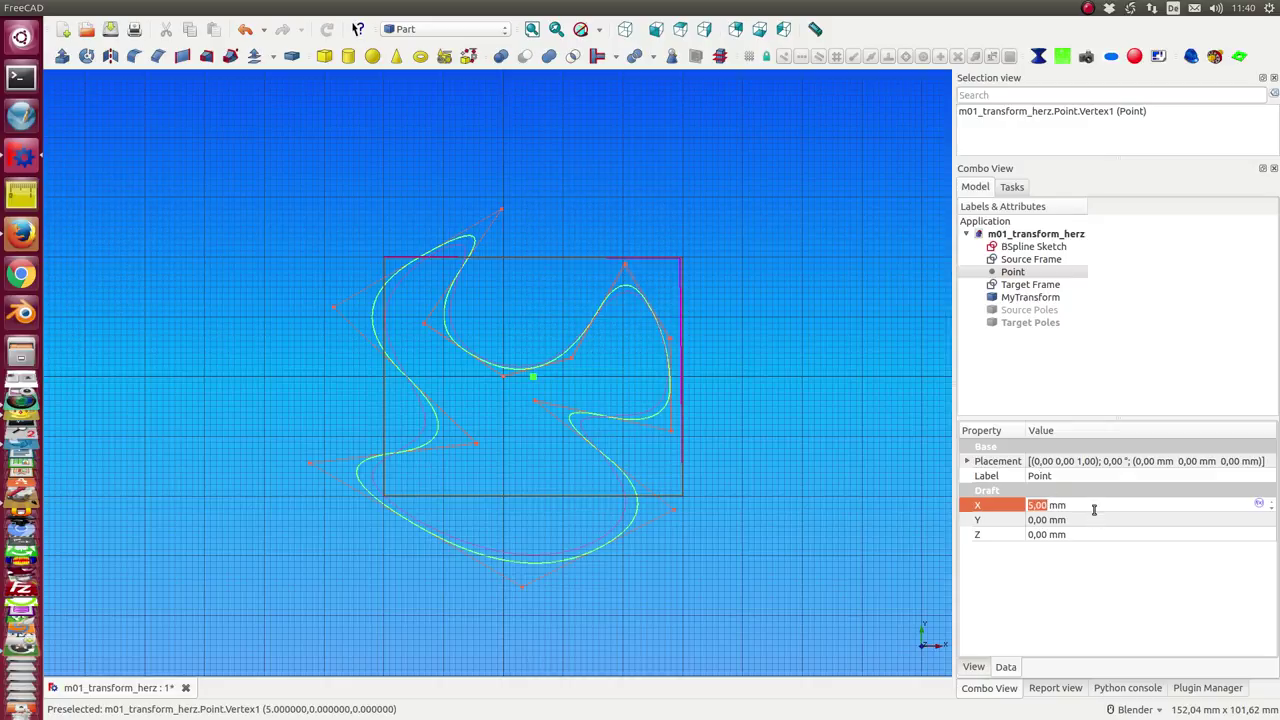
text(7)
scroll(1093, 510, up, 6)
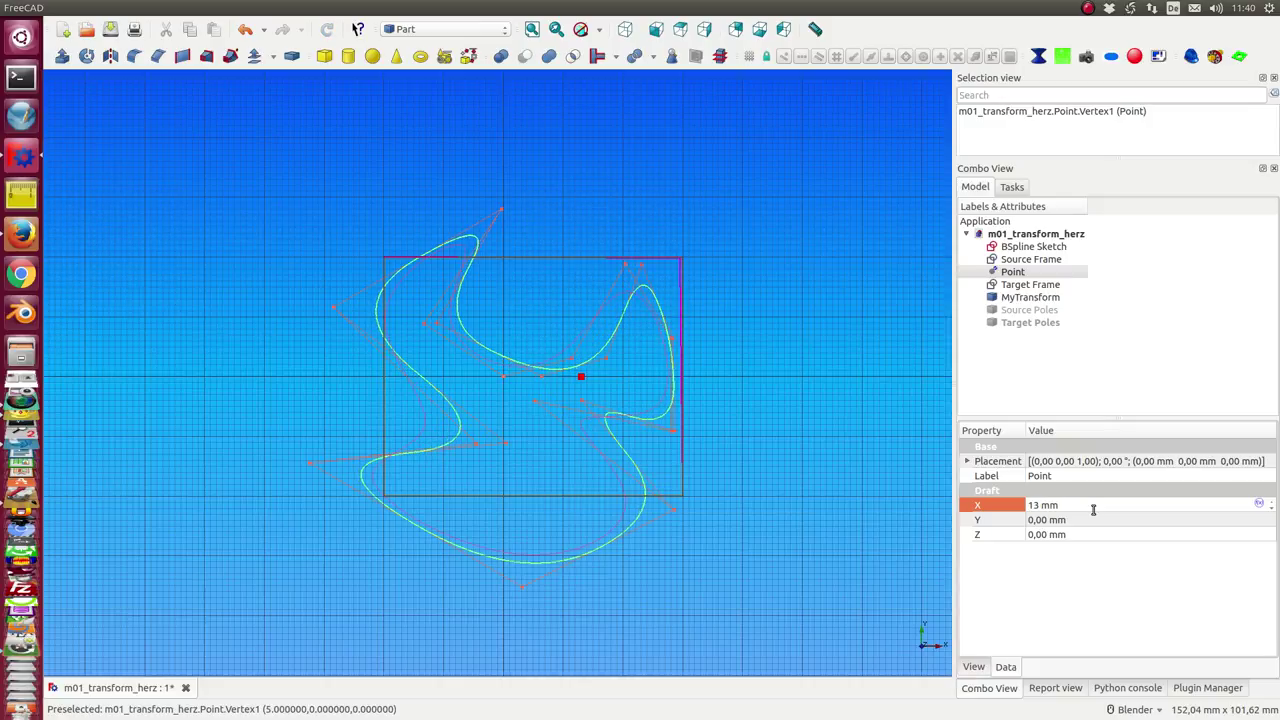
scroll(1093, 510, up, 6)
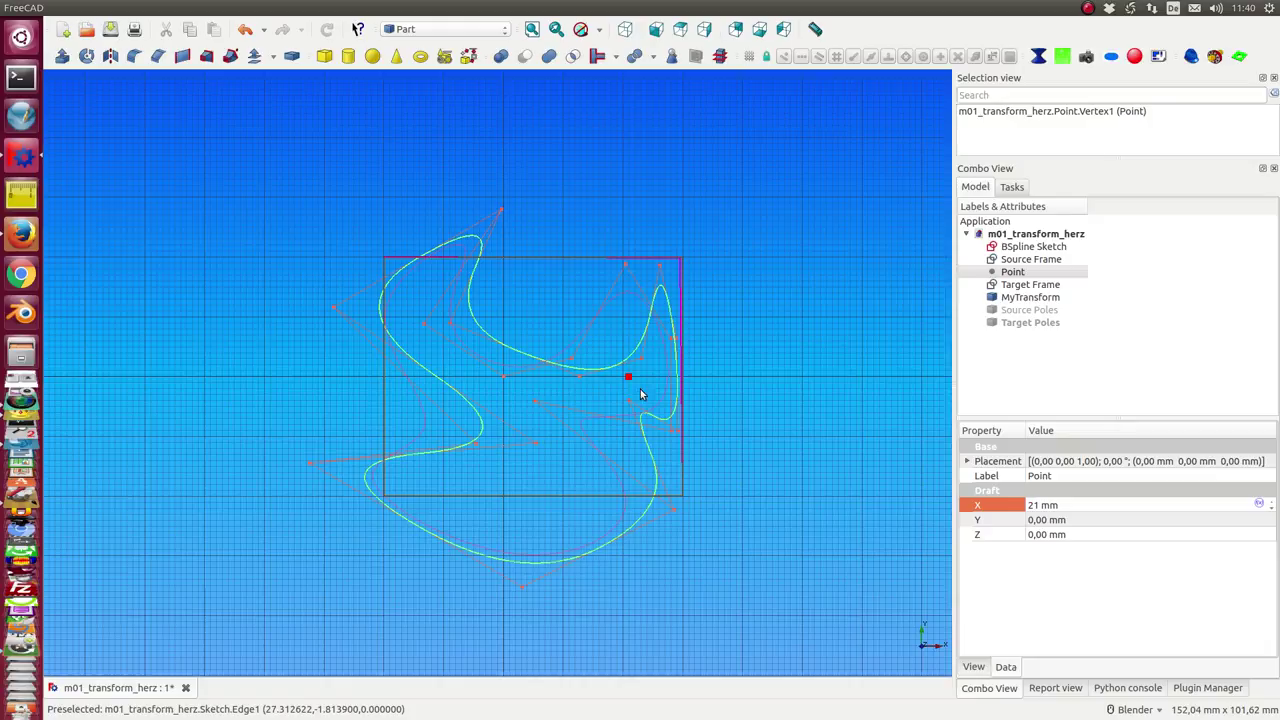
click(1082, 520)
scroll(1080, 520, up, 7)
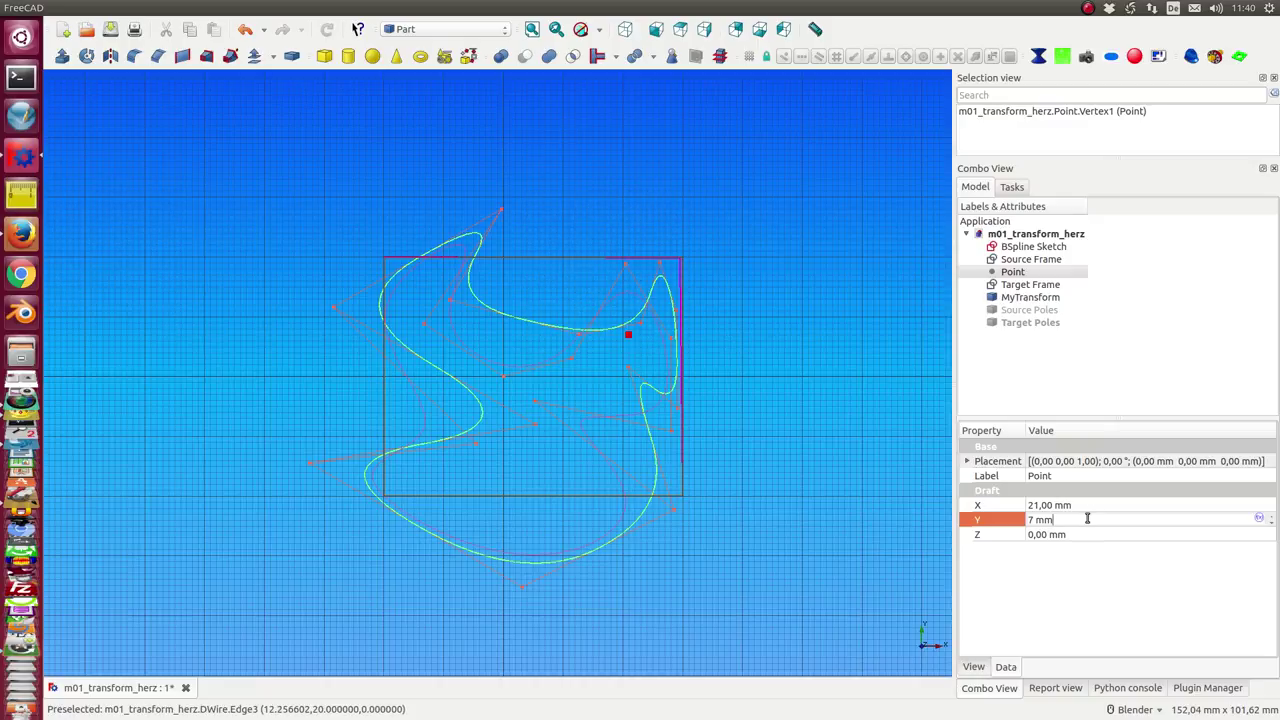
Step: Raise the Point's Y to 23 mm, then enter 24 for X and raise it to 39 mm
scroll(1087, 519, up, 7)
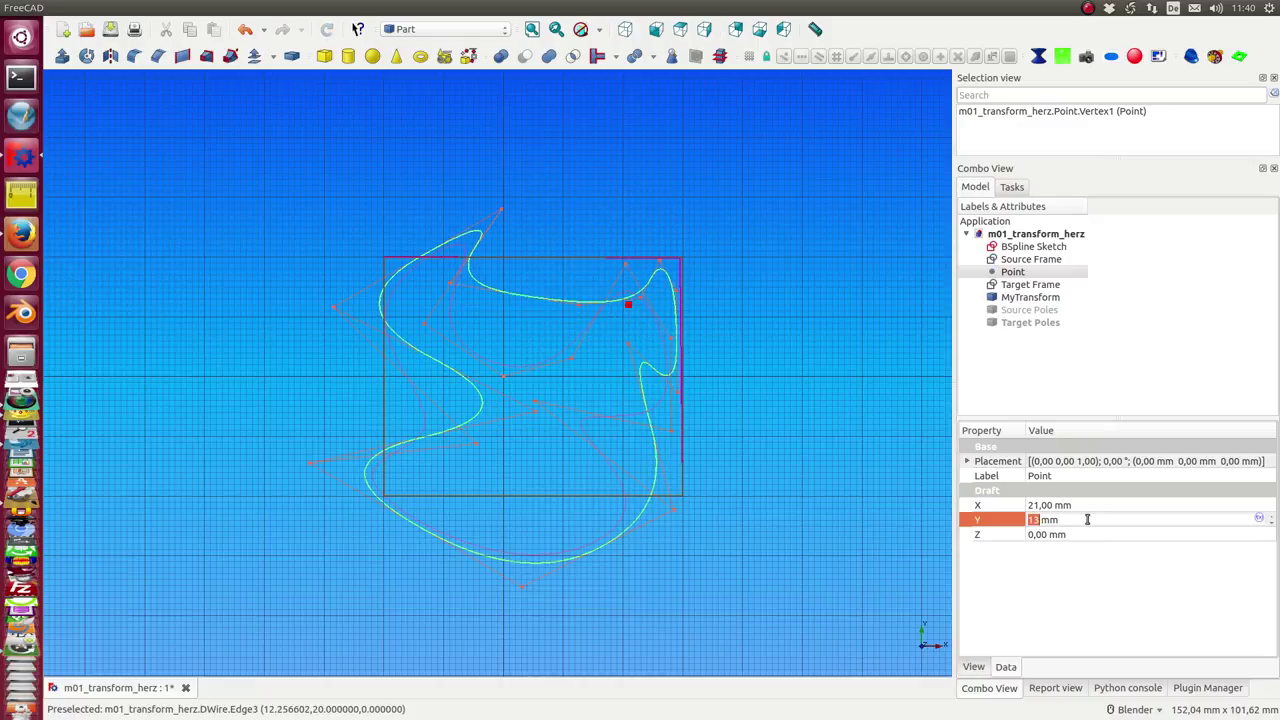
scroll(1087, 519, up, 2)
scroll(1087, 519, up, 5)
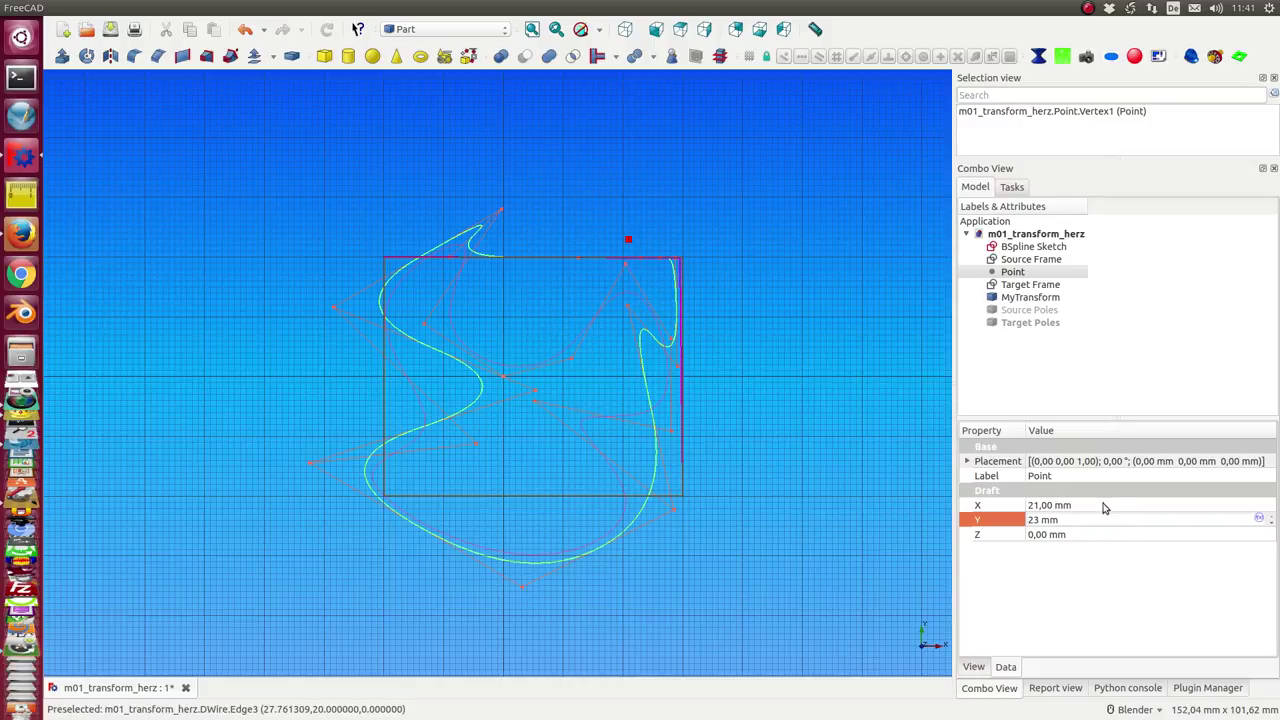
click(1104, 505)
text(24)
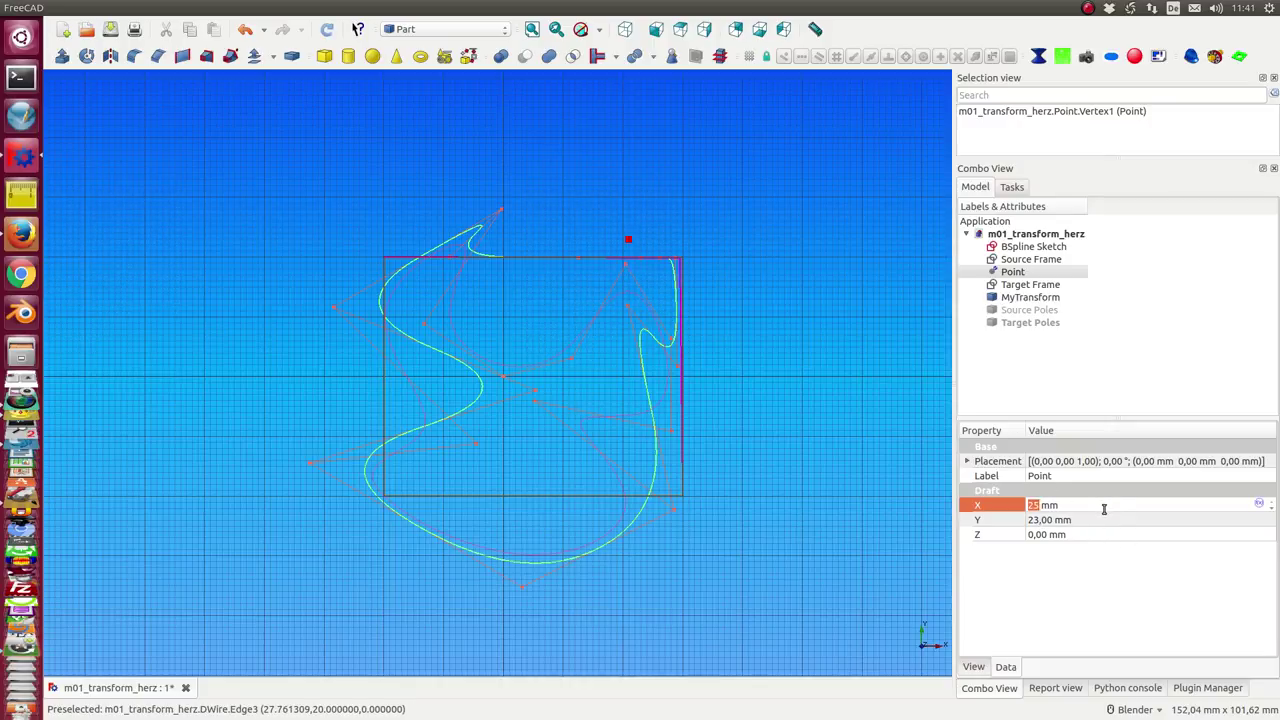
key(Return)
scroll(1104, 509, up, 7)
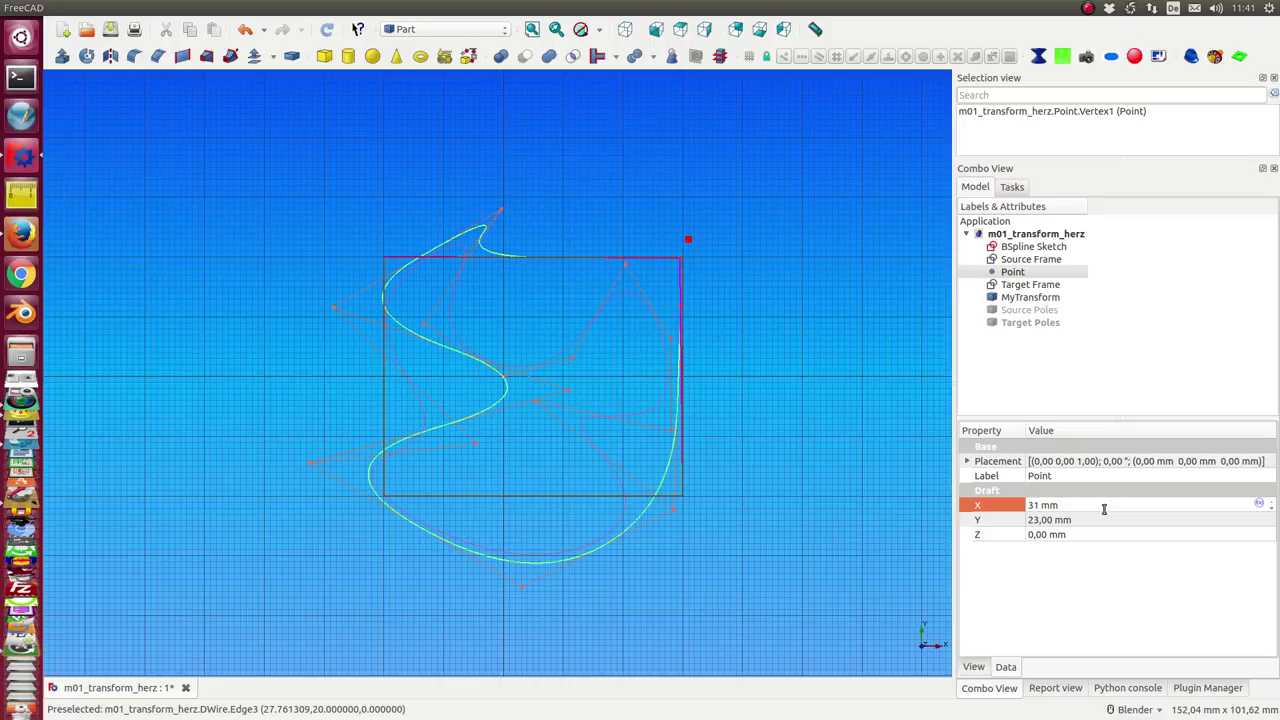
scroll(1104, 509, up, 5)
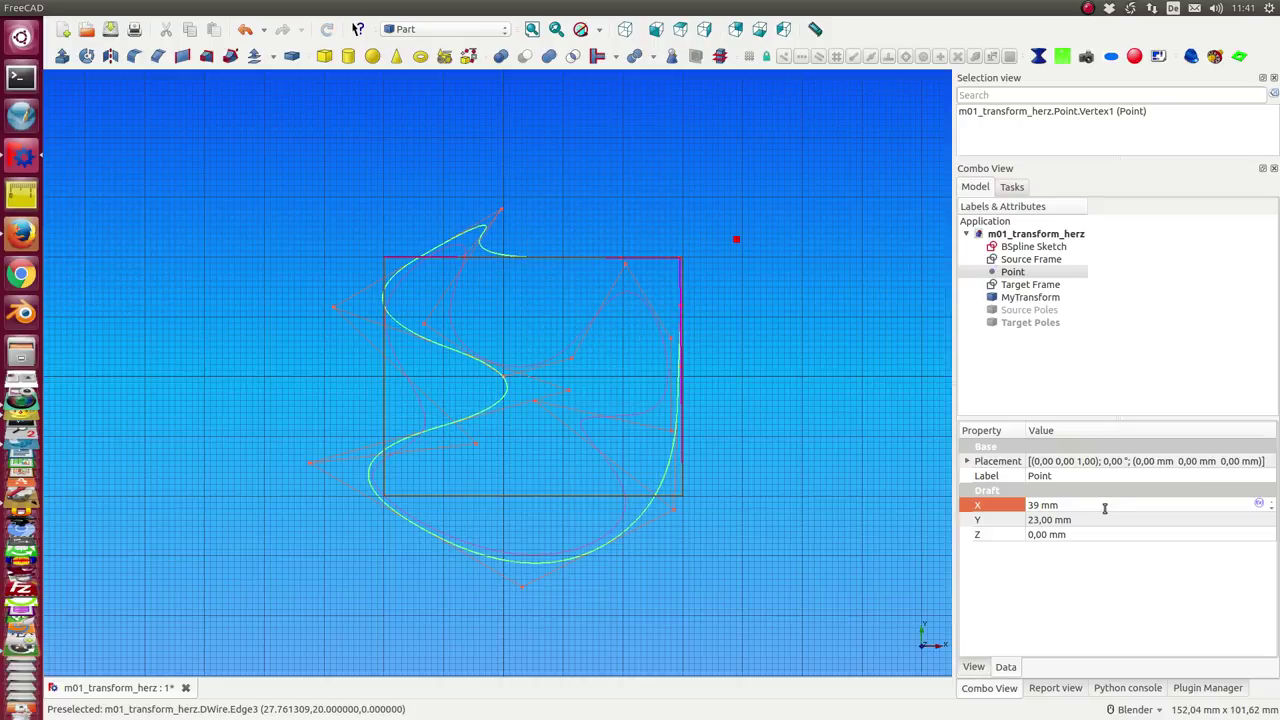